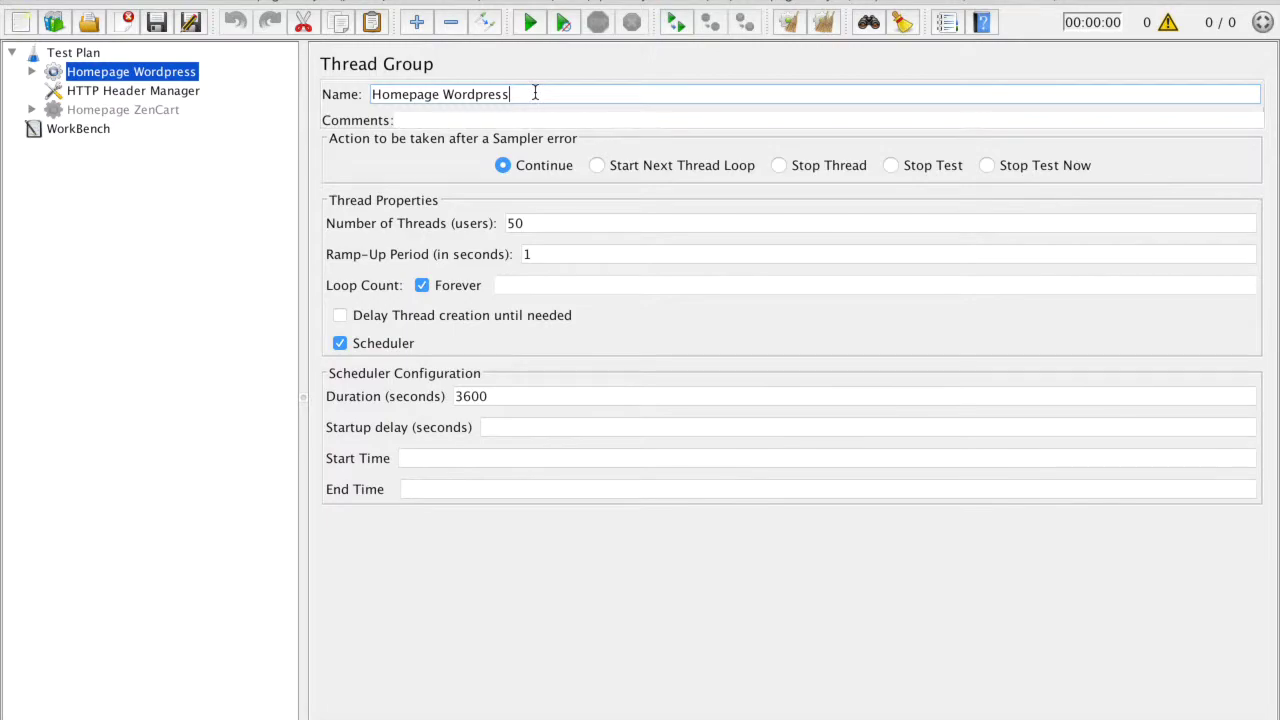
Step: Review the Homepage Wordpress thread group's thread count, ramp-up period, duration, start time and end time
click(547, 223)
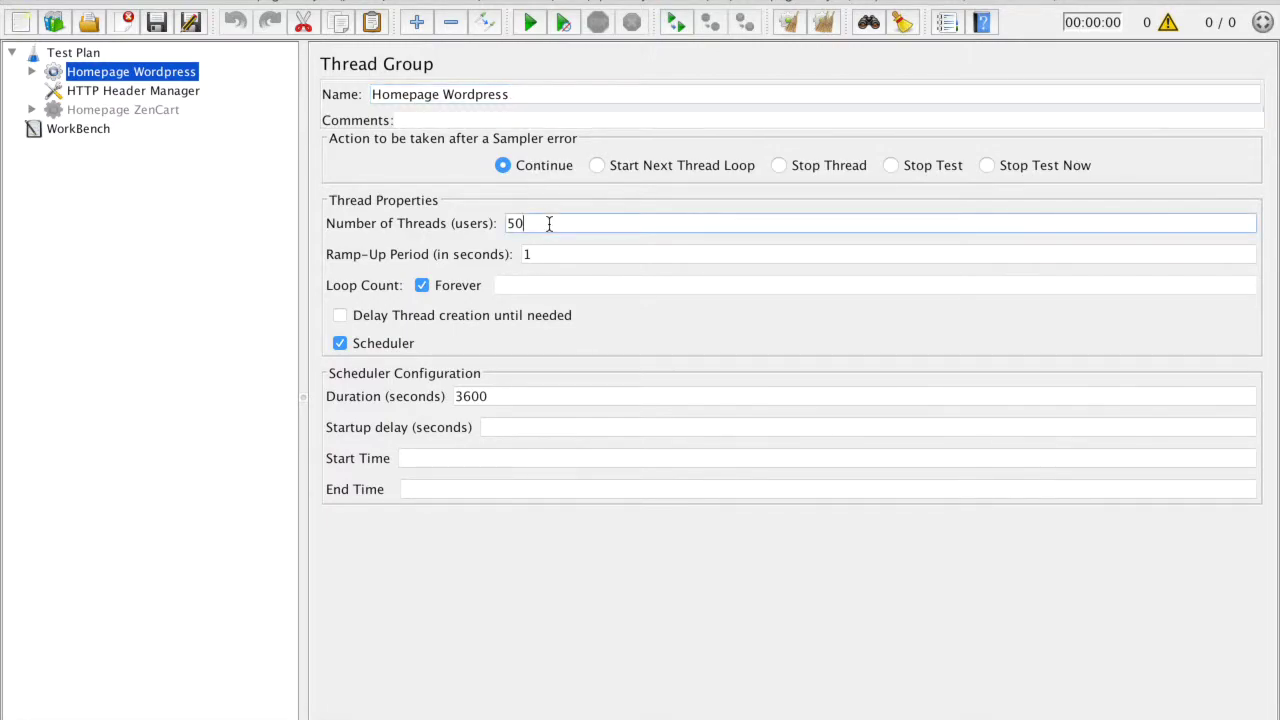
click(559, 253)
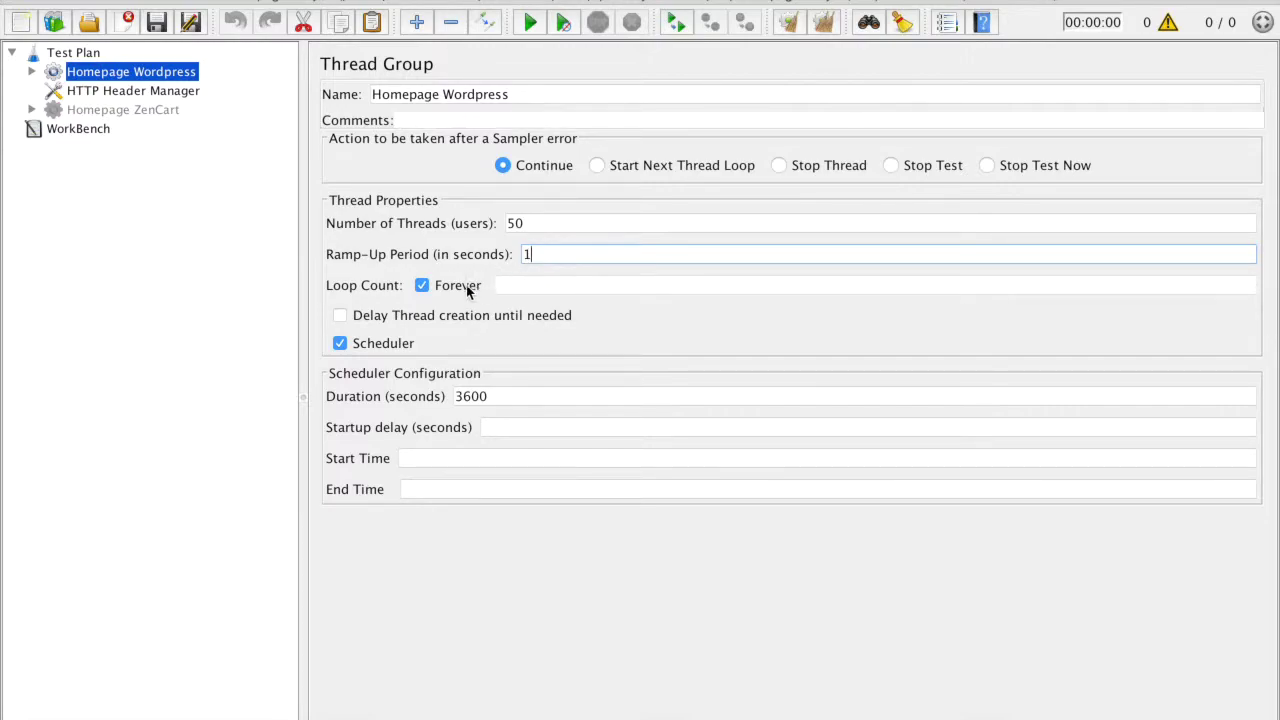
click(517, 399)
click(481, 458)
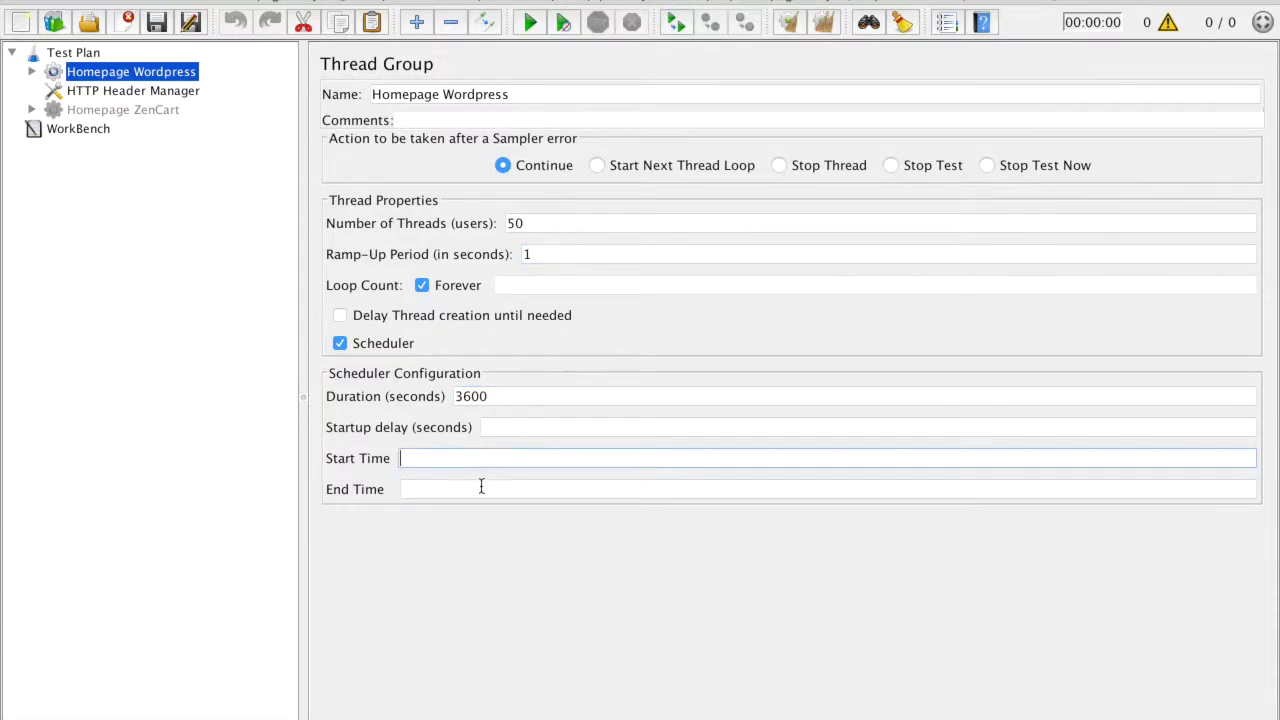
click(481, 487)
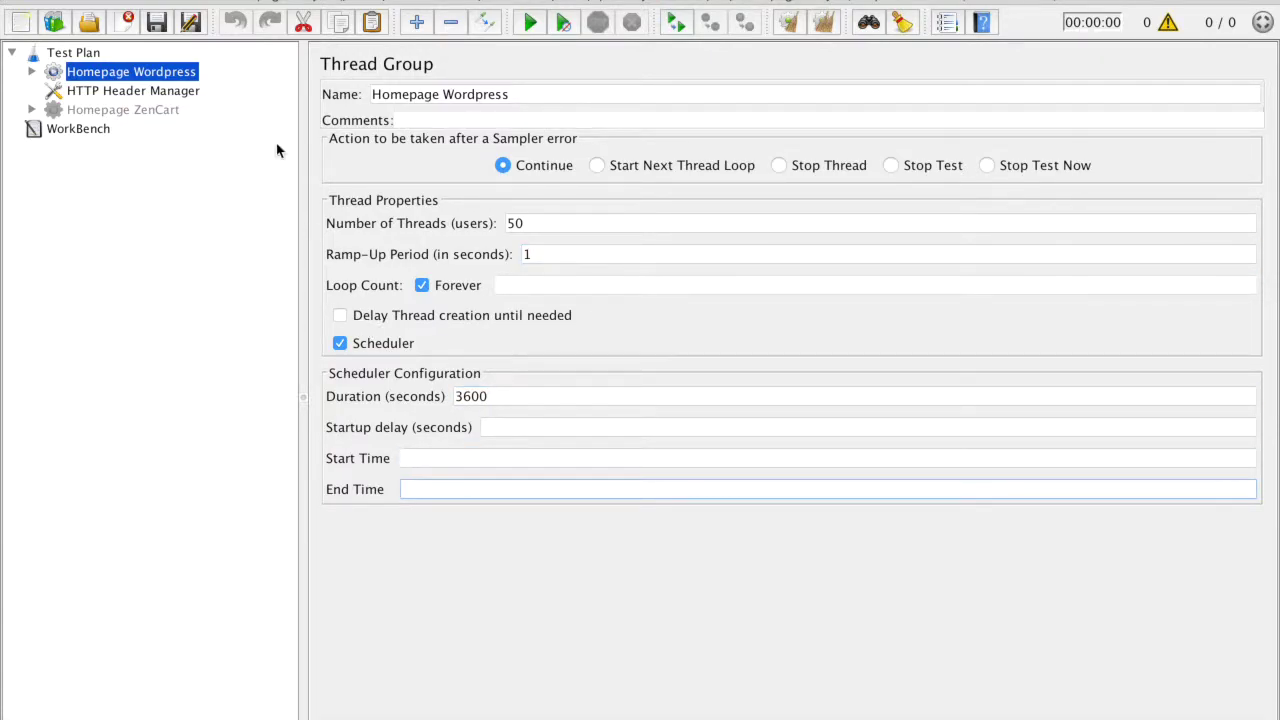
Step: Examine the Content-Type and User-Agent entries in the HTTP Header Manager, widening the Value column to show them in full
click(148, 91)
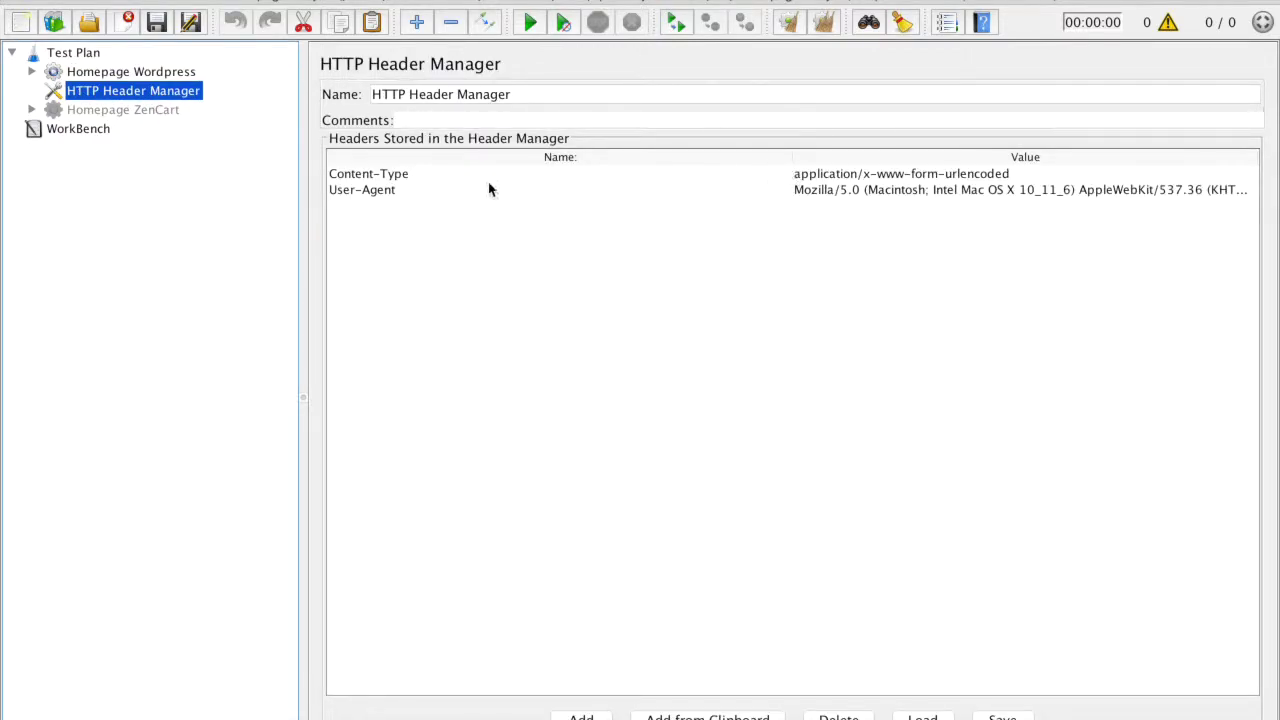
click(514, 96)
click(402, 174)
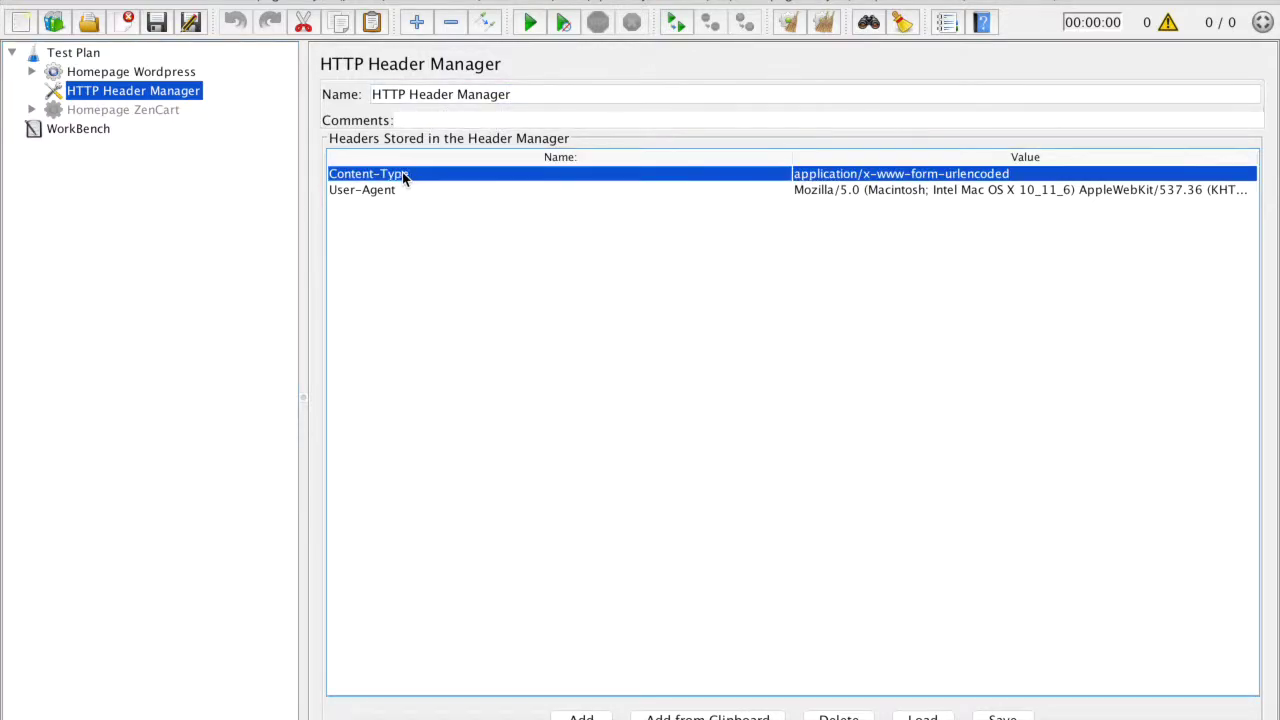
drag(792, 160, 477, 162)
click(428, 190)
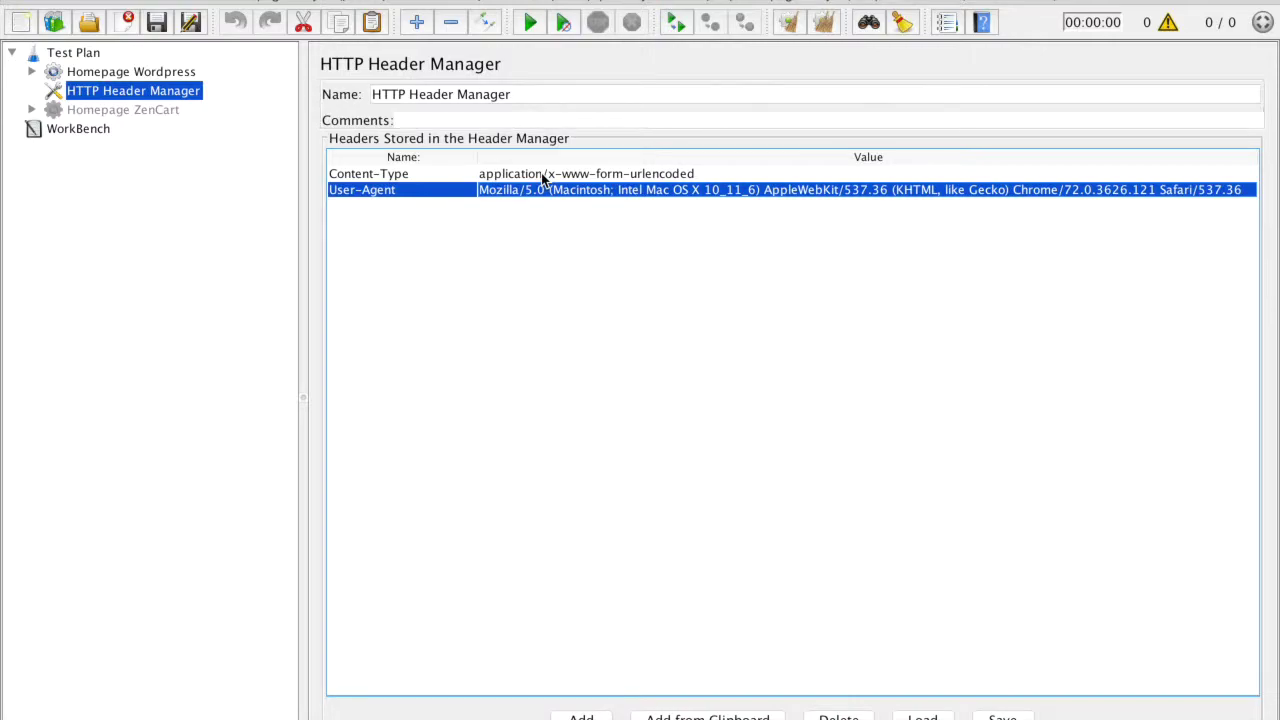
click(148, 72)
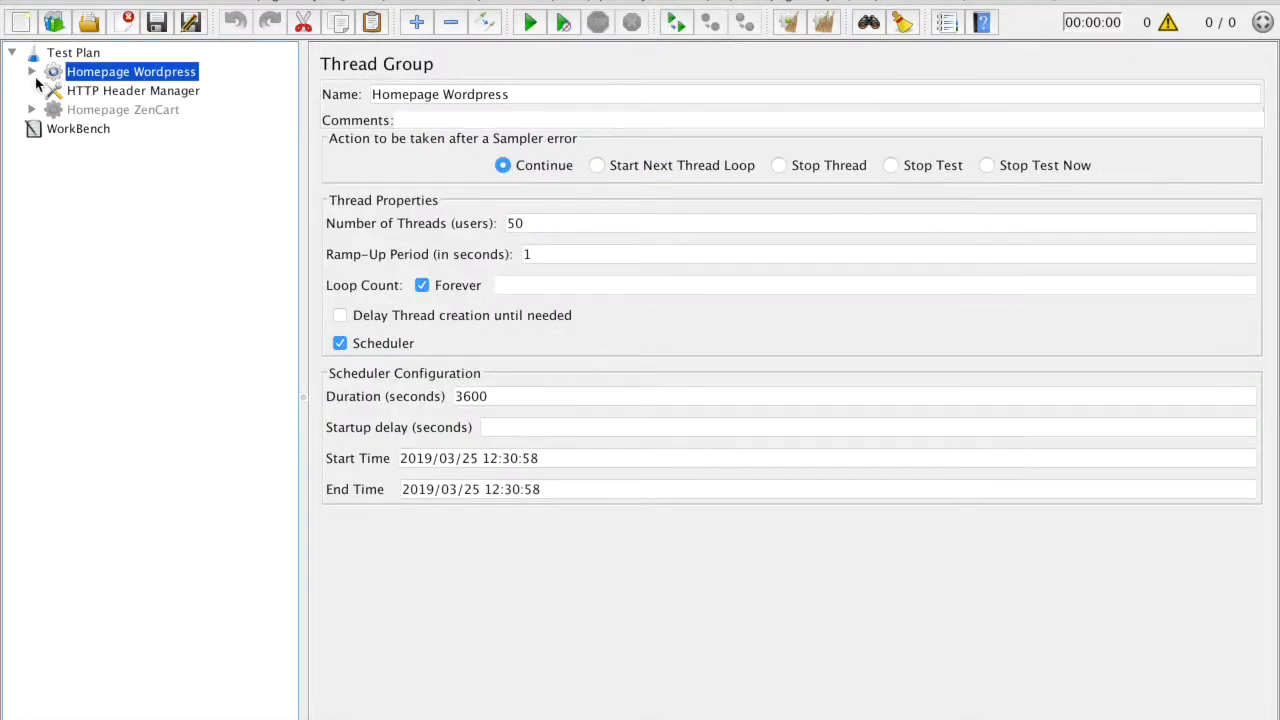
click(31, 72)
click(105, 91)
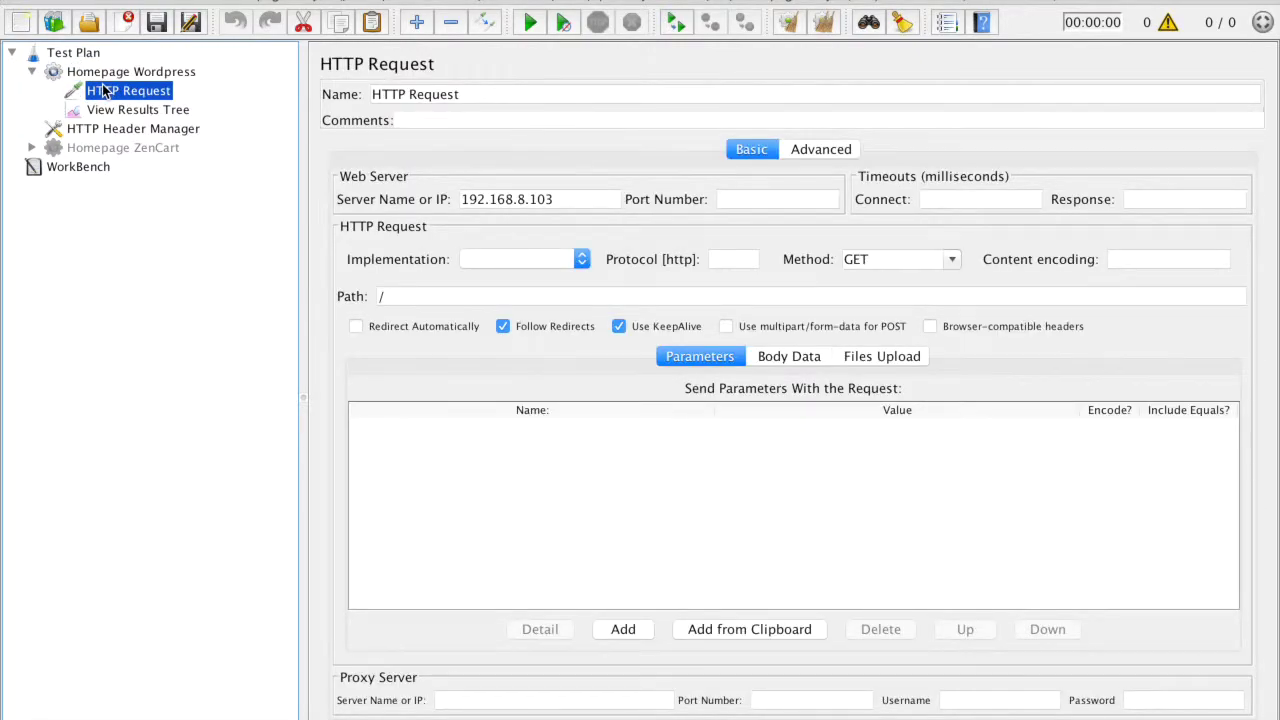
click(583, 195)
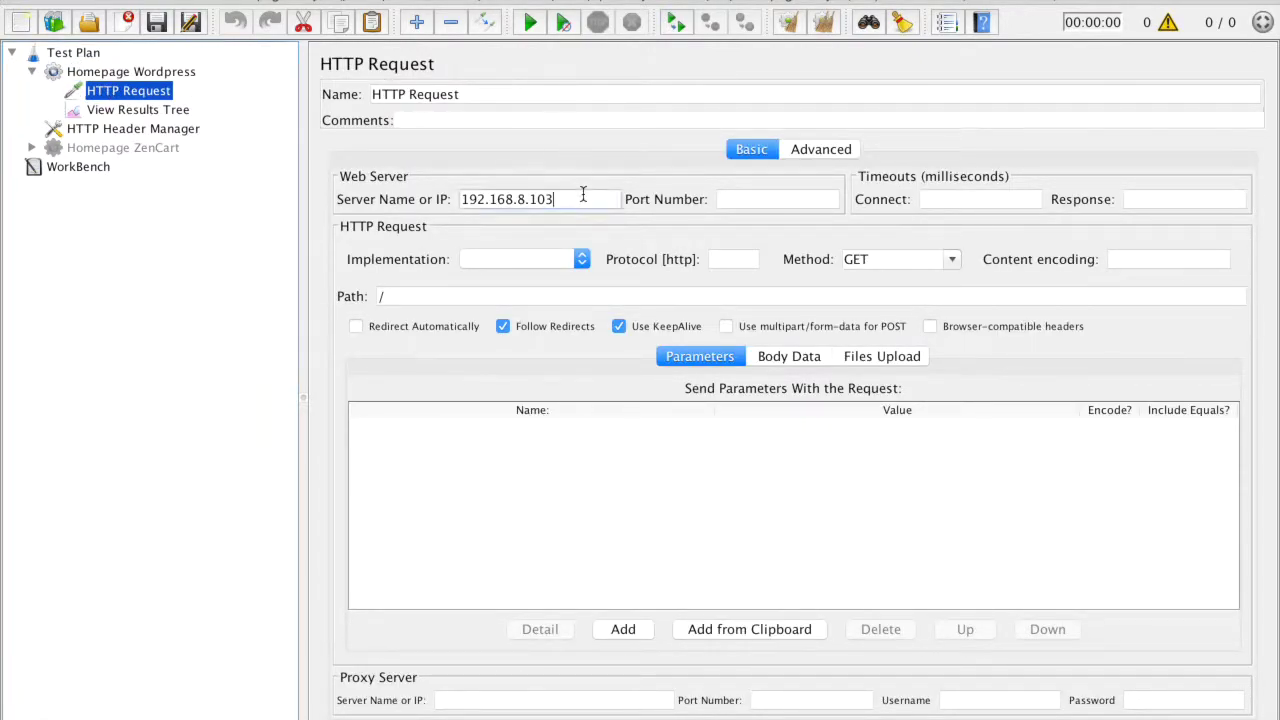
click(893, 263)
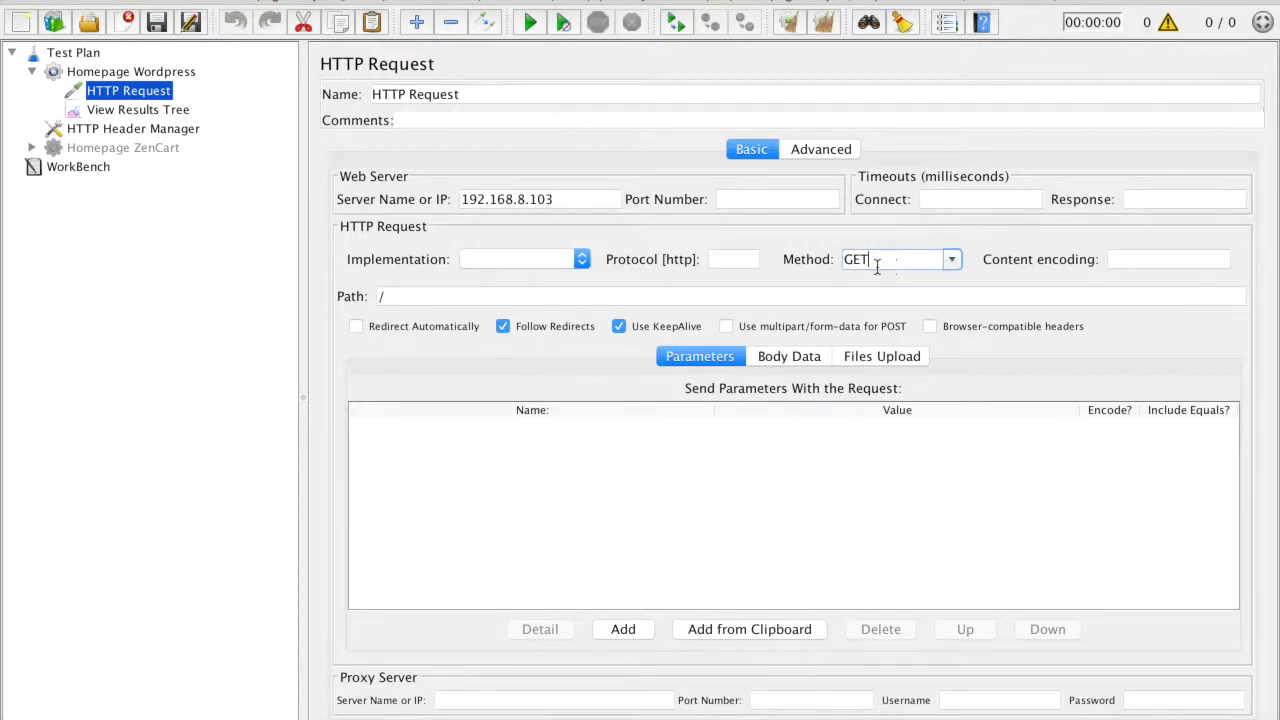
click(388, 292)
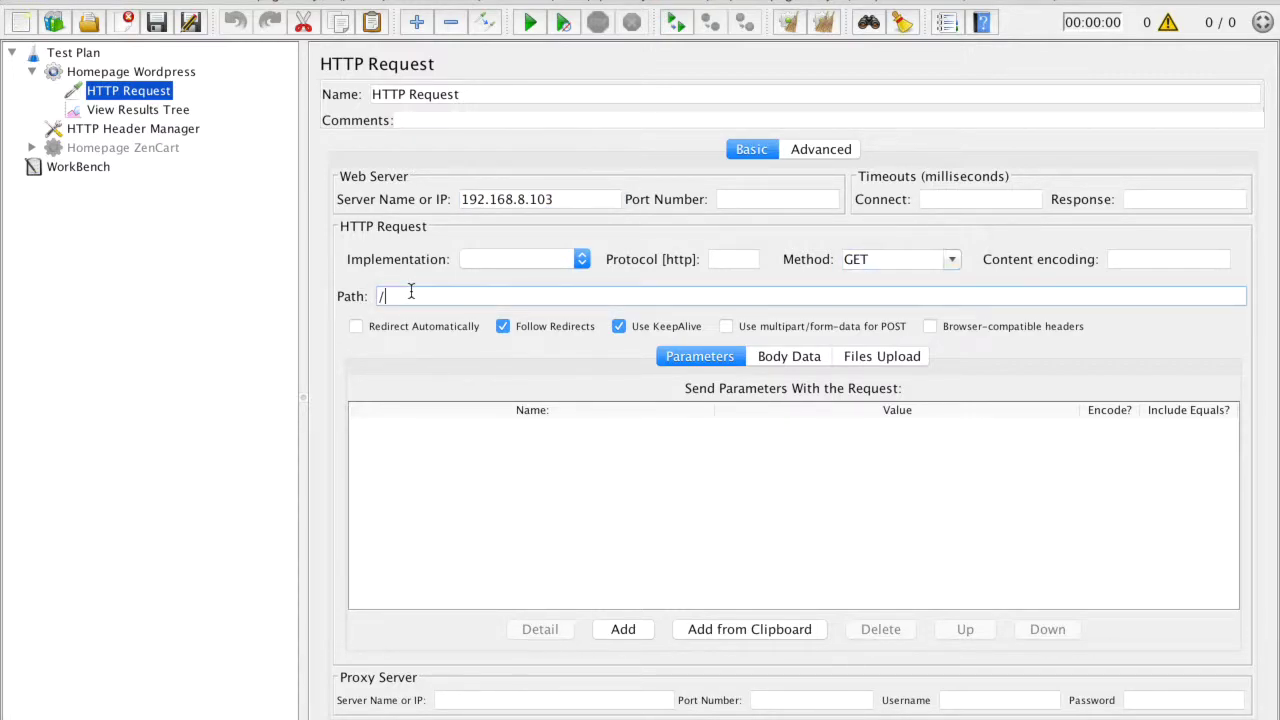
click(155, 112)
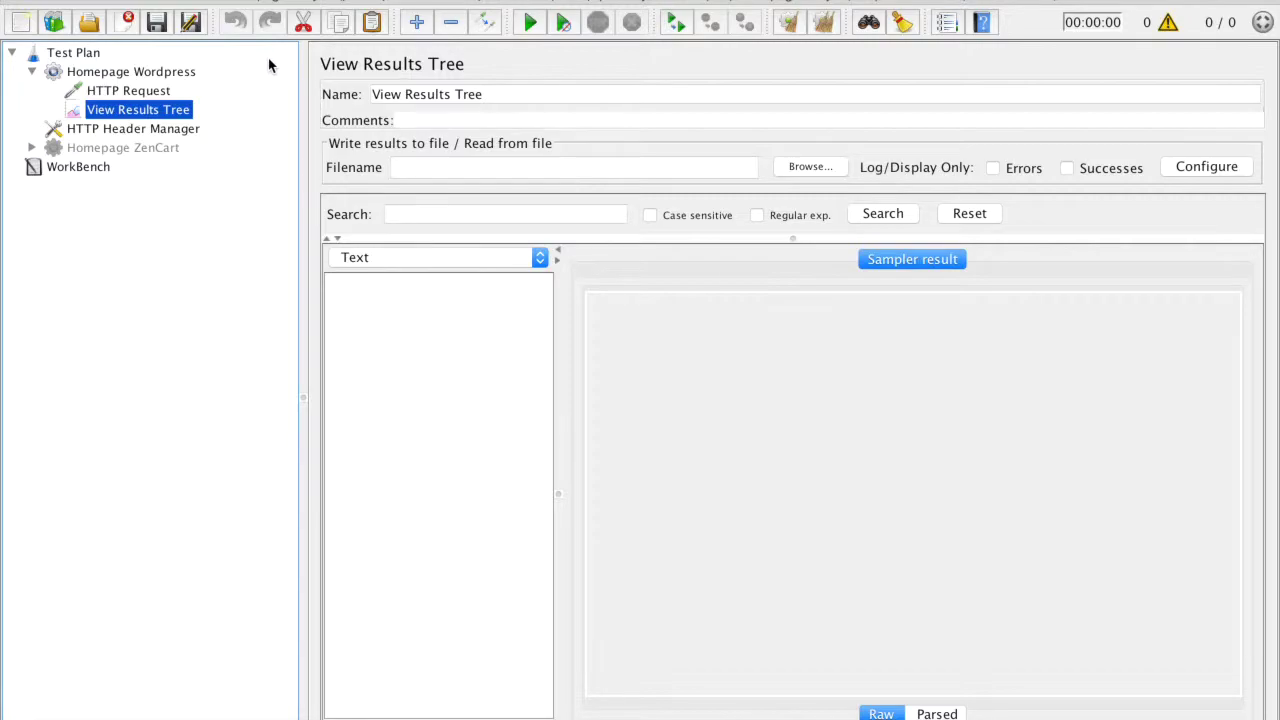
Step: Switch to the JMeter window with the Add Comment Wordpress plan and review the thread group's name, thread, ramp-up and scheduler settings
key(super+Tab)
key(super+Tab)
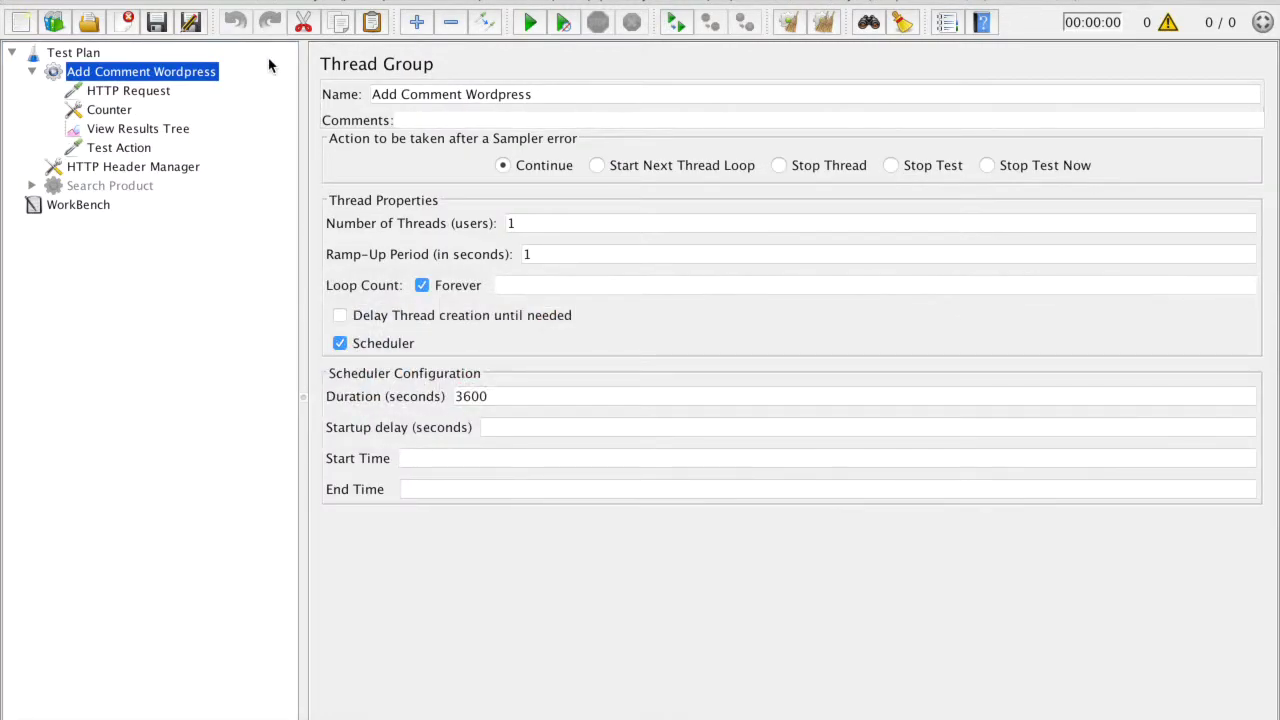
click(87, 73)
click(549, 91)
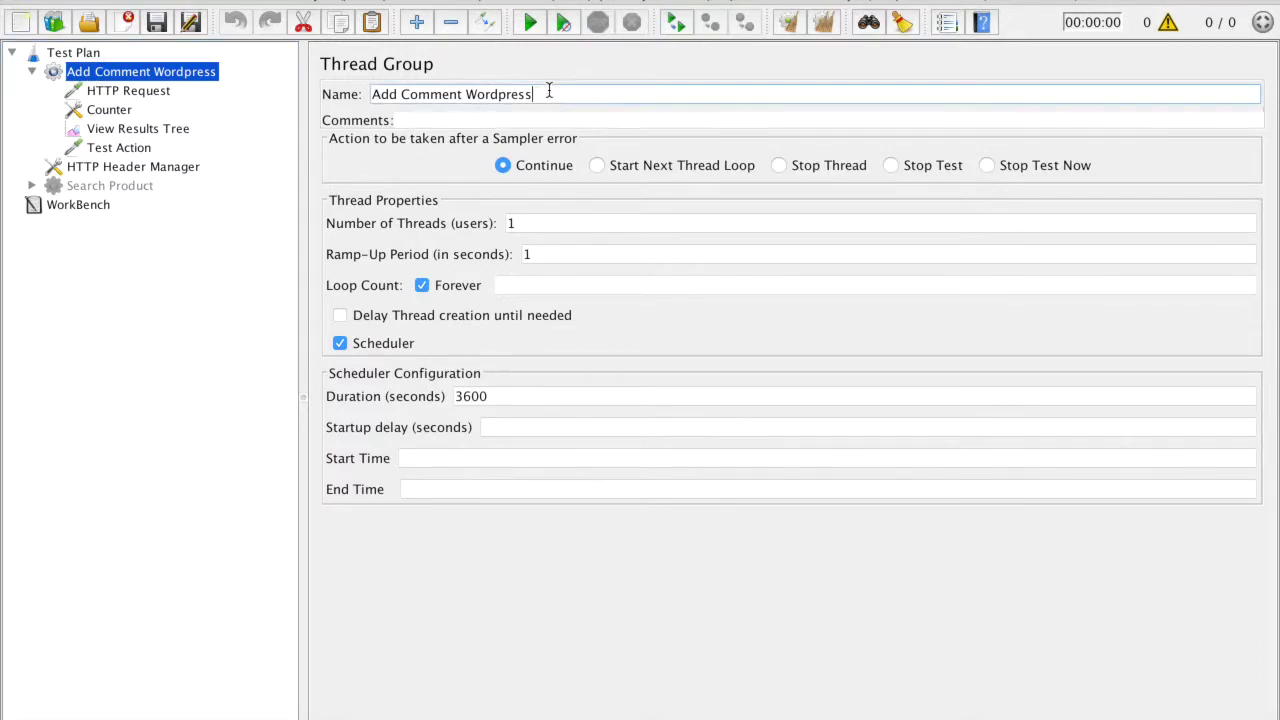
click(524, 225)
click(560, 257)
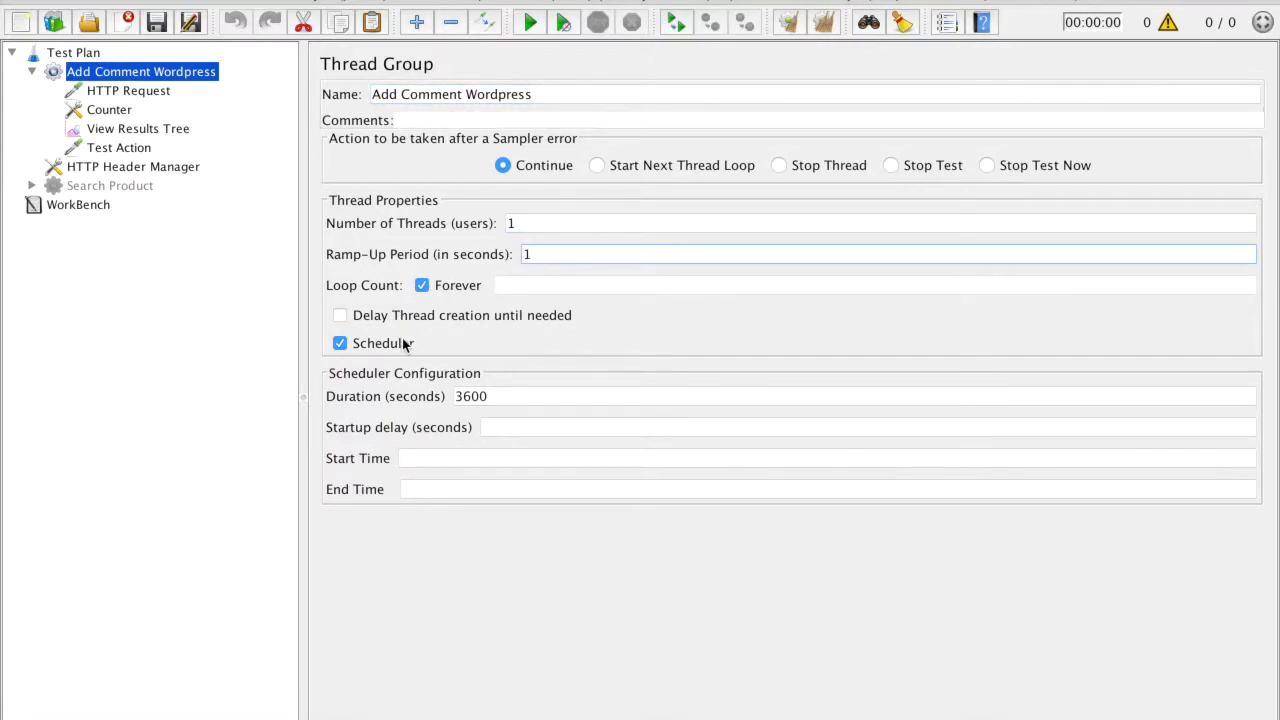
click(503, 401)
click(427, 459)
click(421, 492)
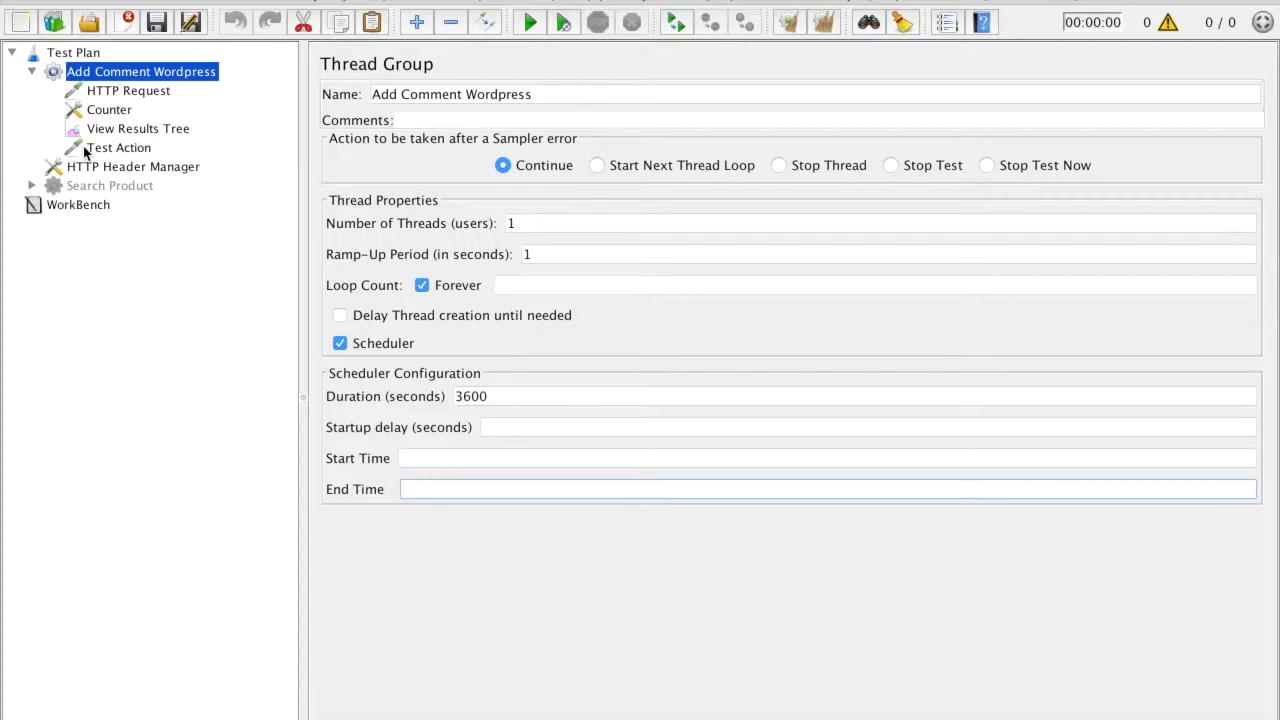
click(125, 170)
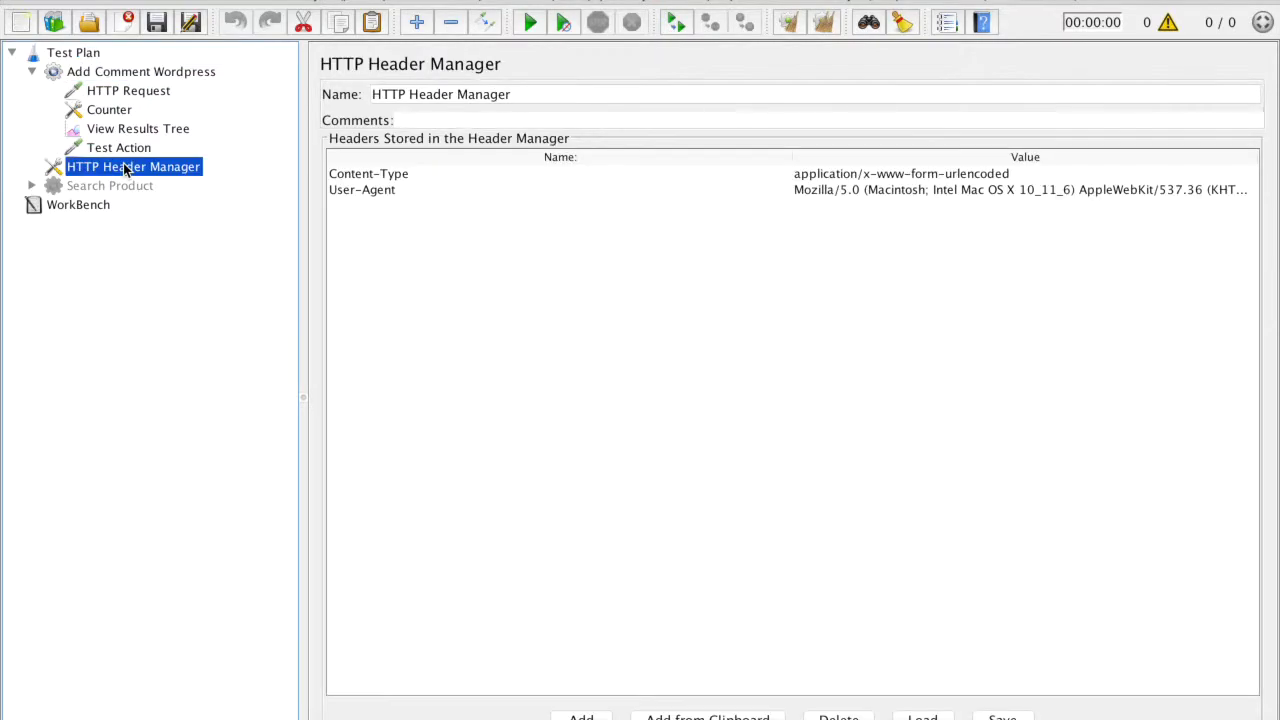
drag(793, 158, 480, 163)
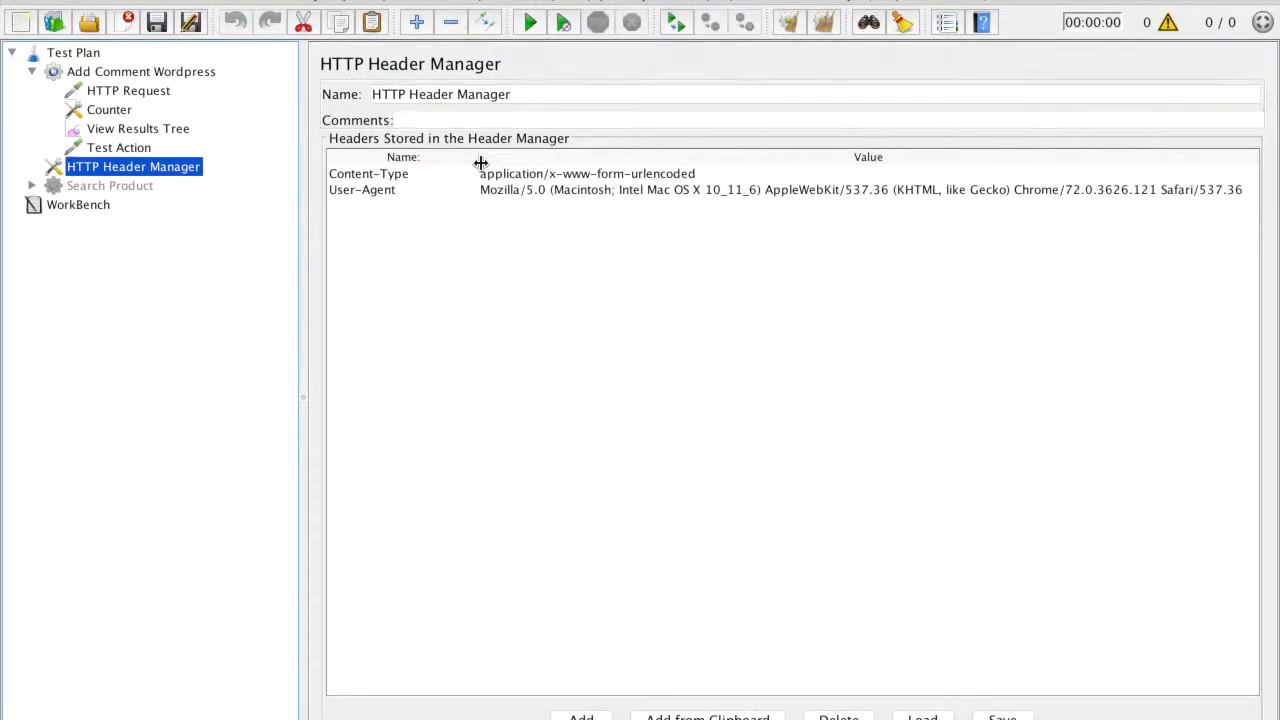
click(148, 90)
click(580, 199)
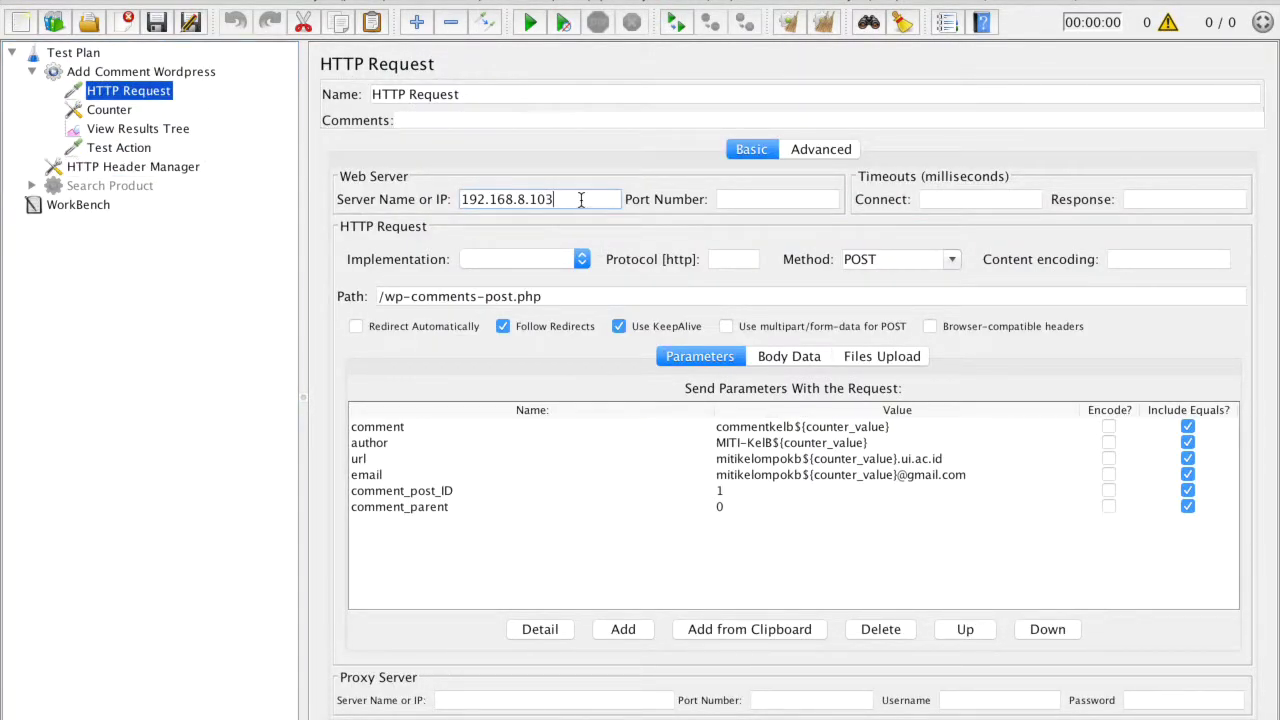
click(895, 259)
click(680, 295)
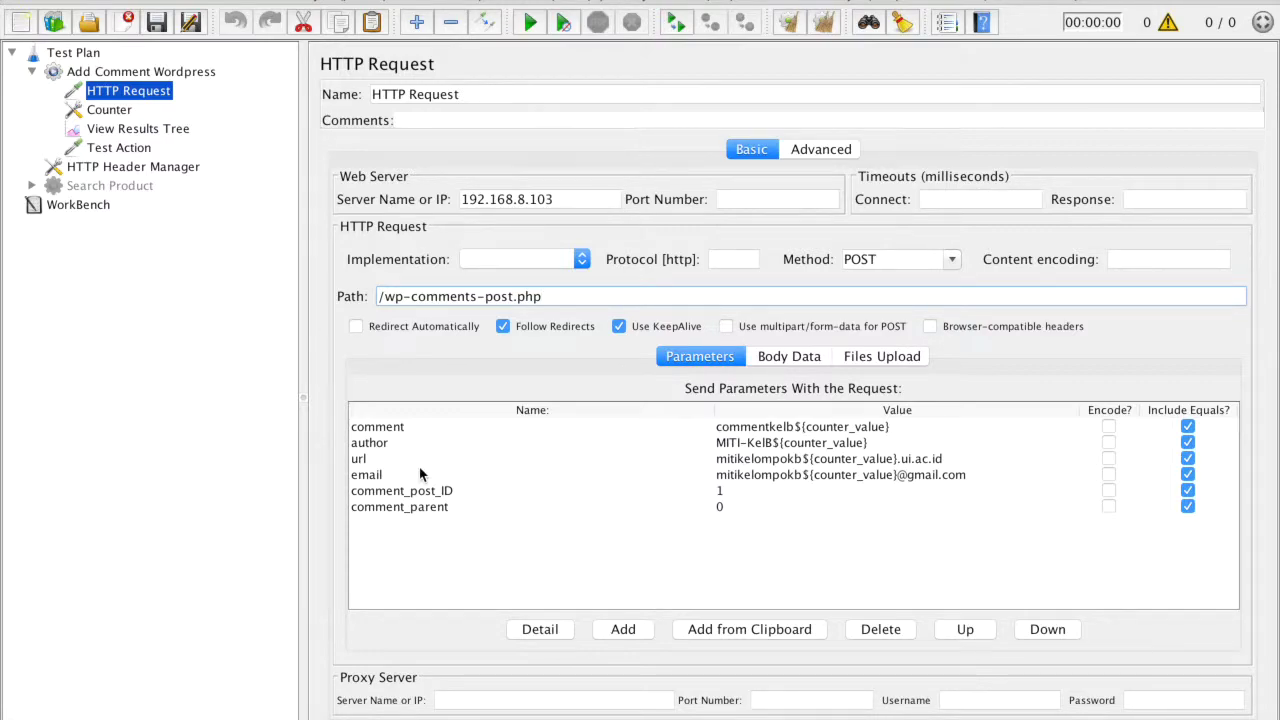
Step: Examine each parameter sent with the comment request and highlight the ${counter_value} variable in the comment parameter's value
click(385, 430)
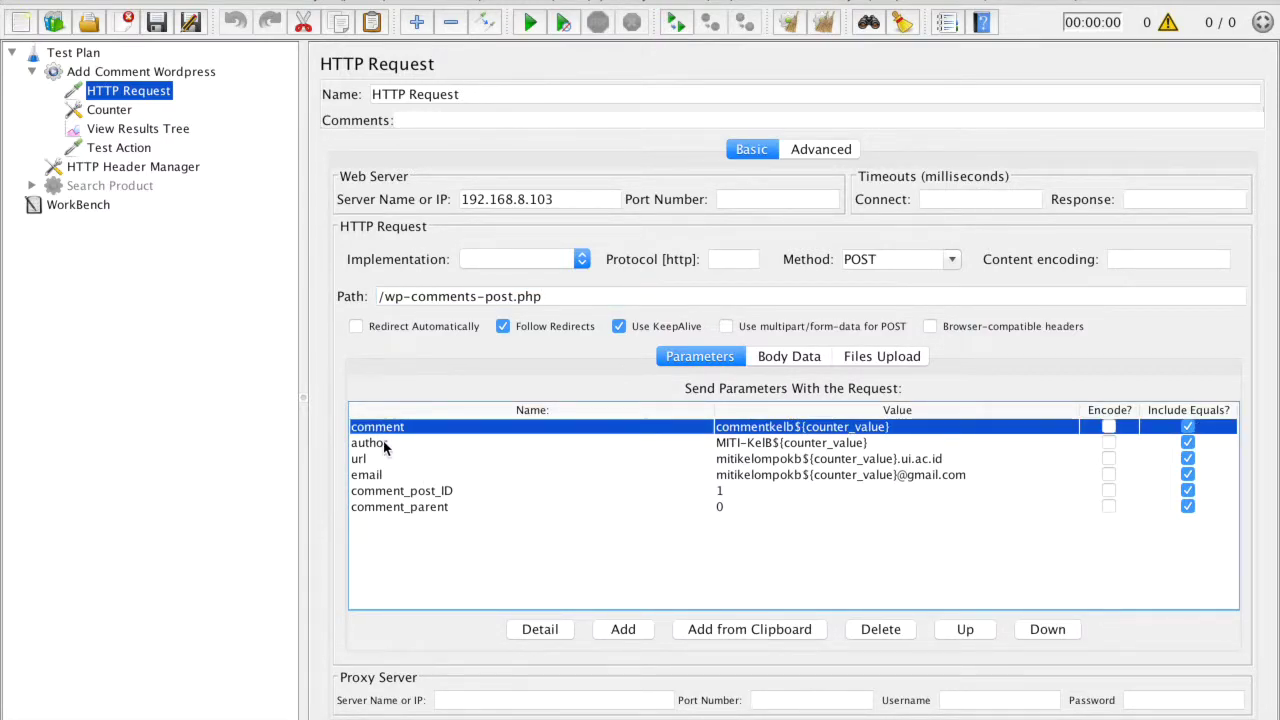
click(383, 443)
click(378, 459)
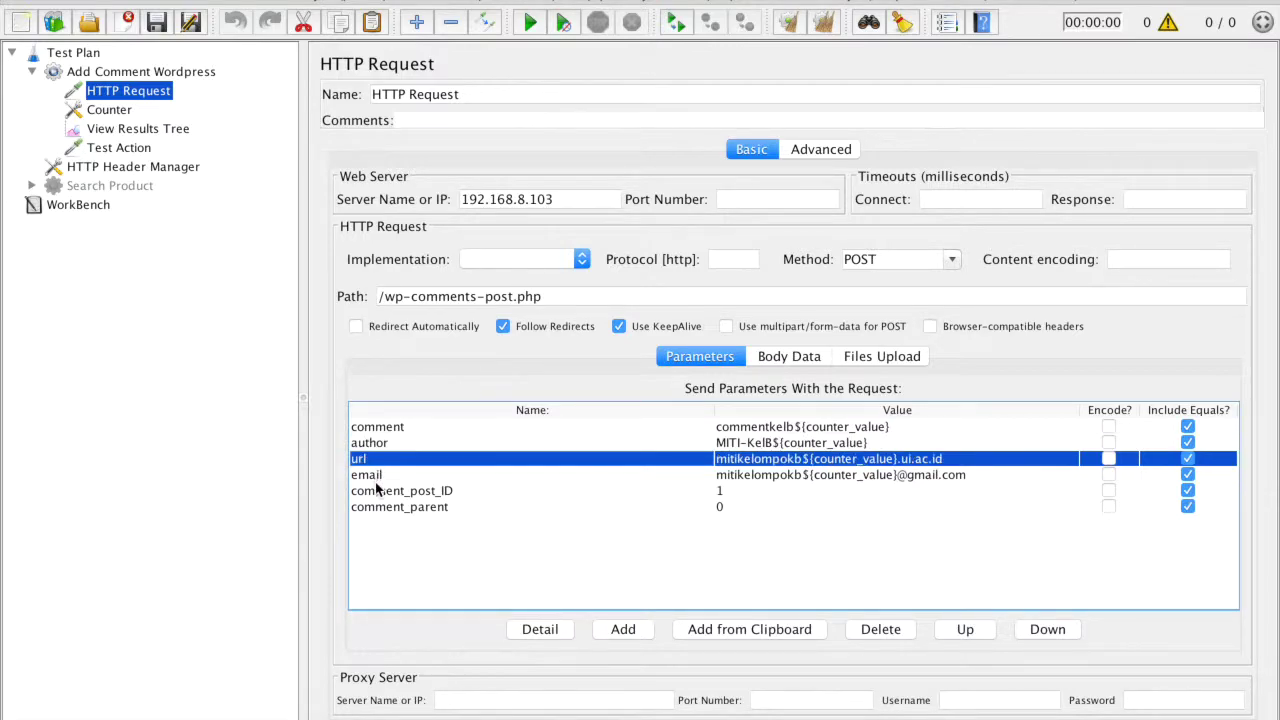
click(375, 477)
click(377, 491)
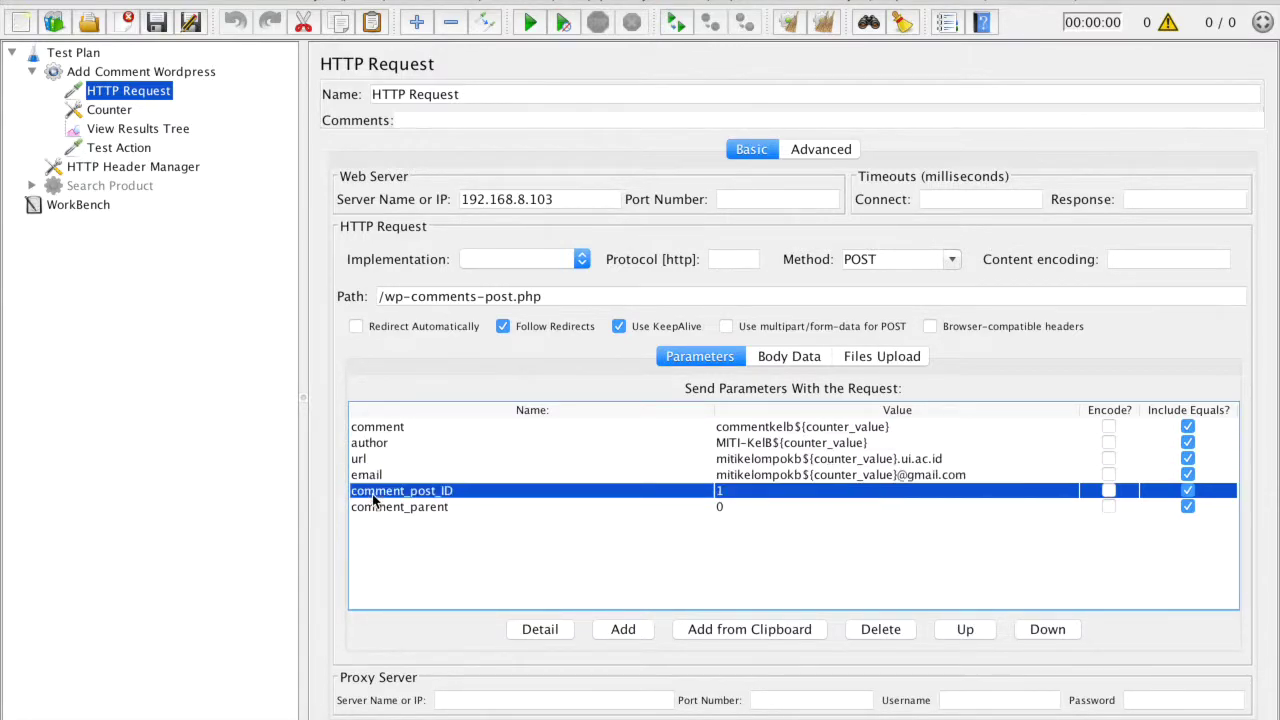
click(376, 507)
double_click(877, 424)
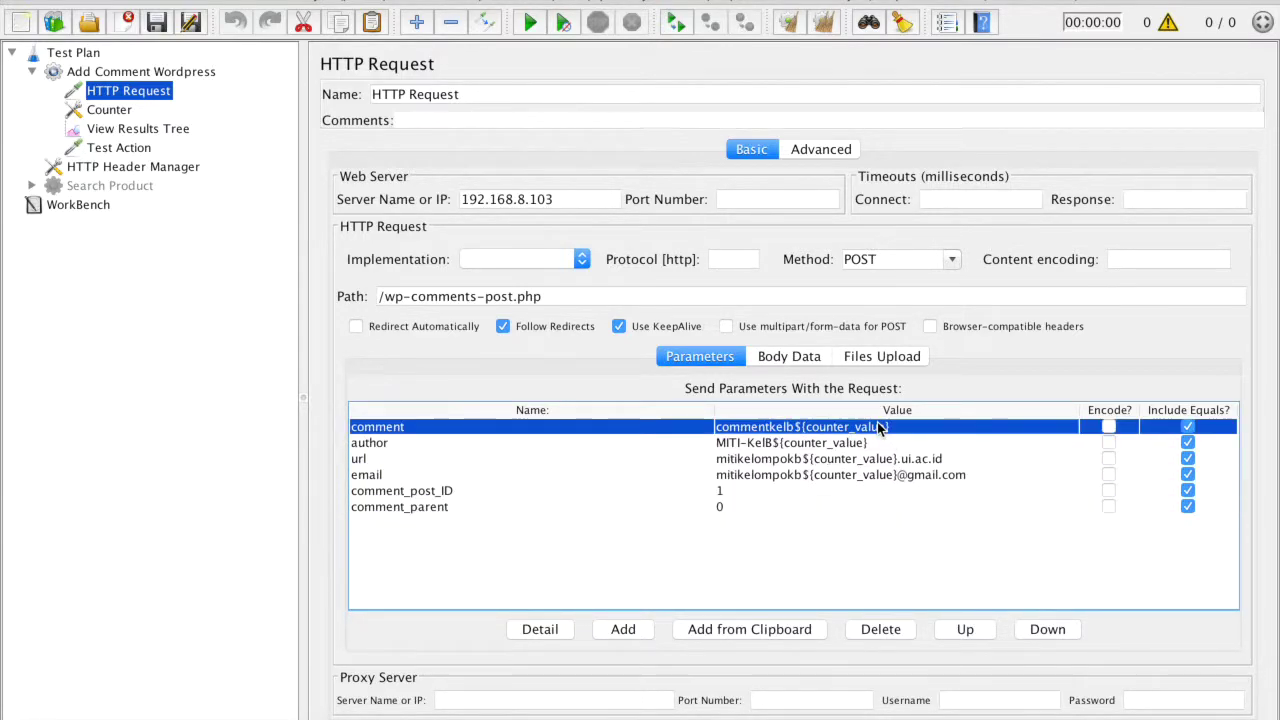
drag(904, 427, 803, 427)
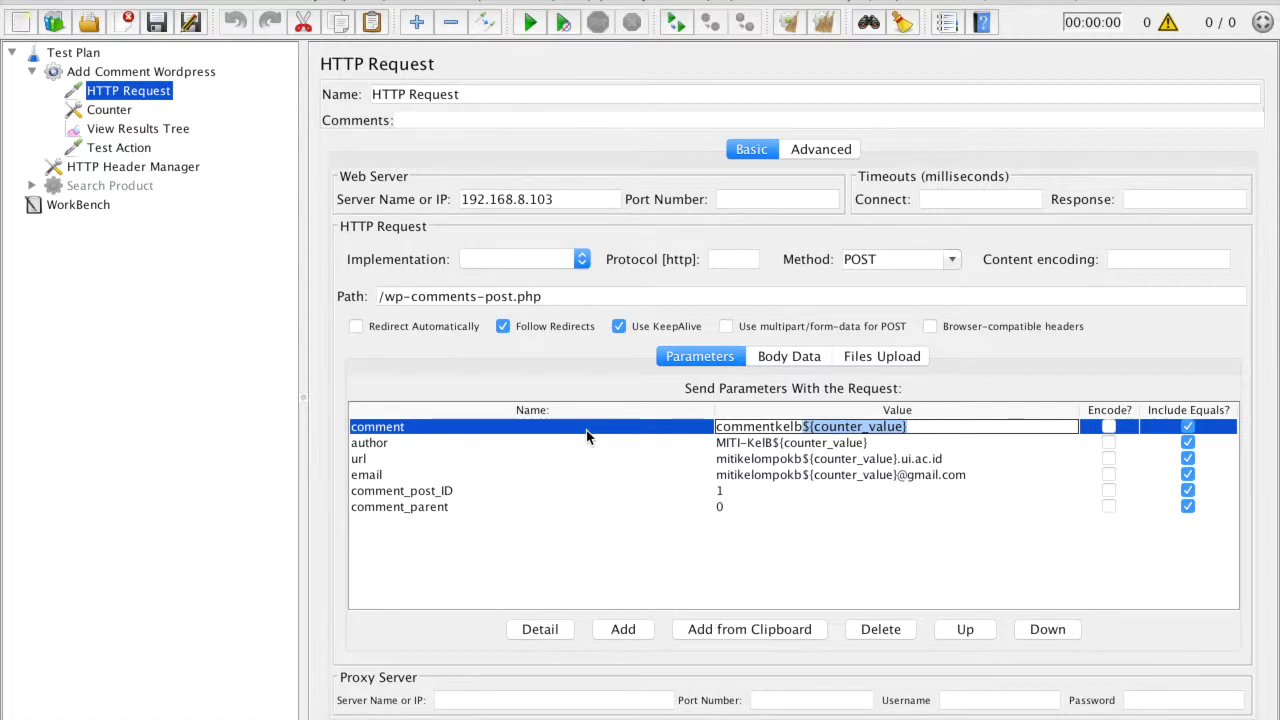
Step: Review the Counter element's start, increment and reference name
click(123, 117)
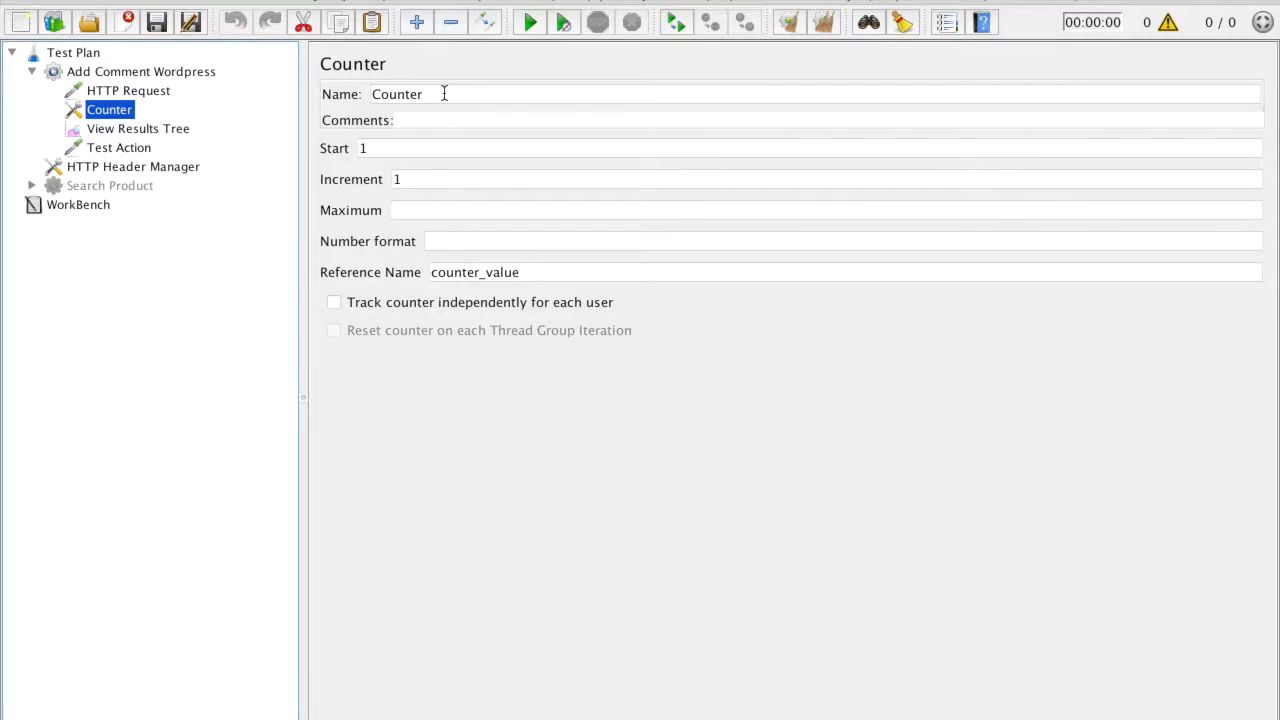
click(407, 148)
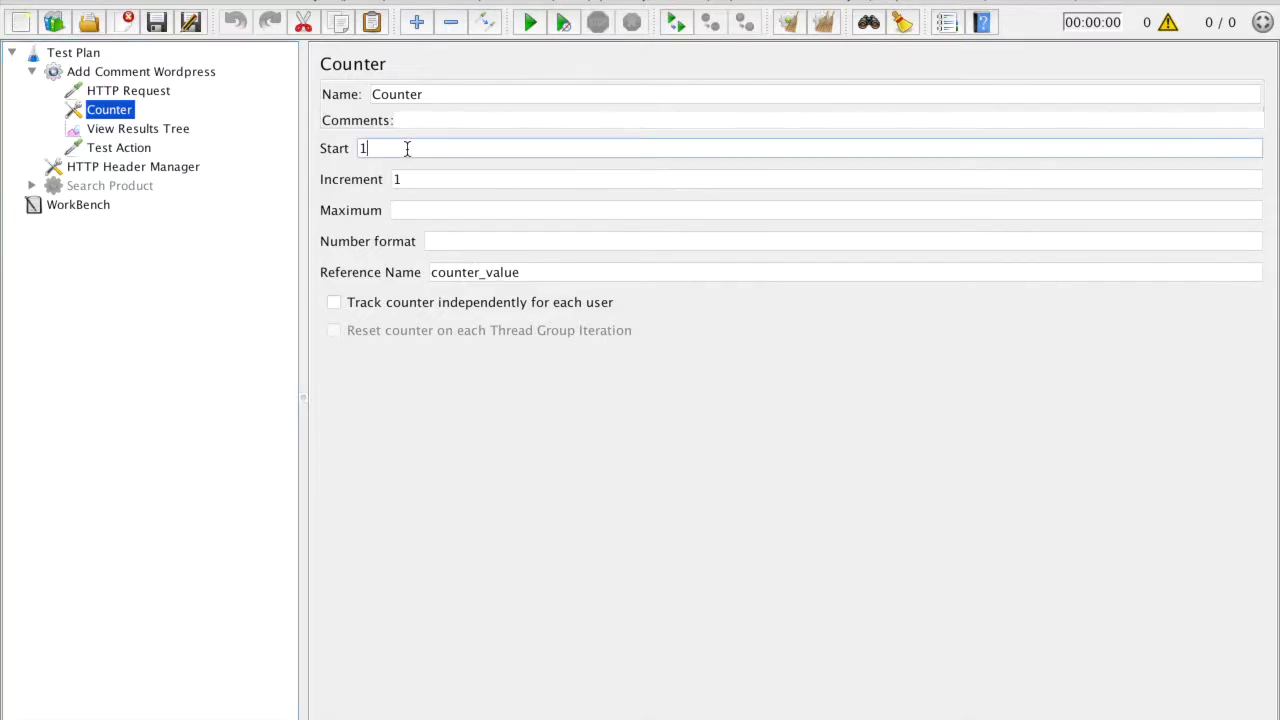
click(434, 179)
drag(543, 272, 428, 272)
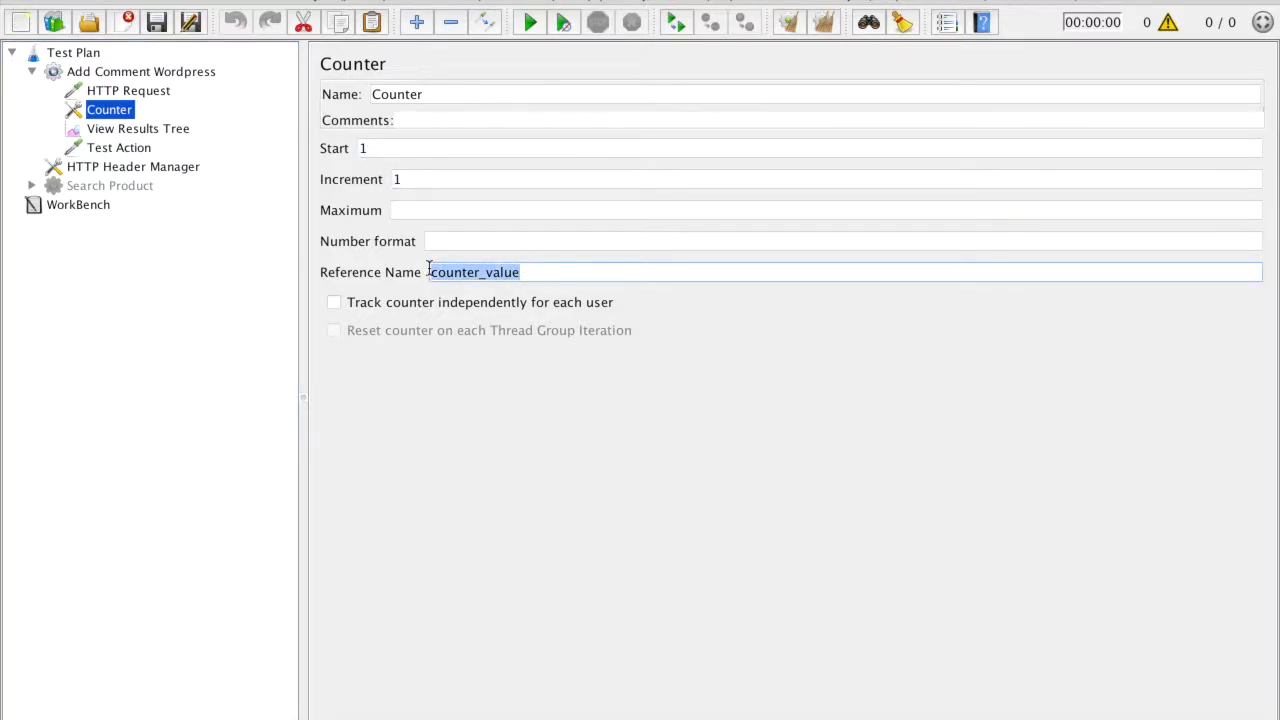
Step: View the Add Comment plan's results tree, dismissing the battery notification, and check the Test Action's pause duration
click(145, 130)
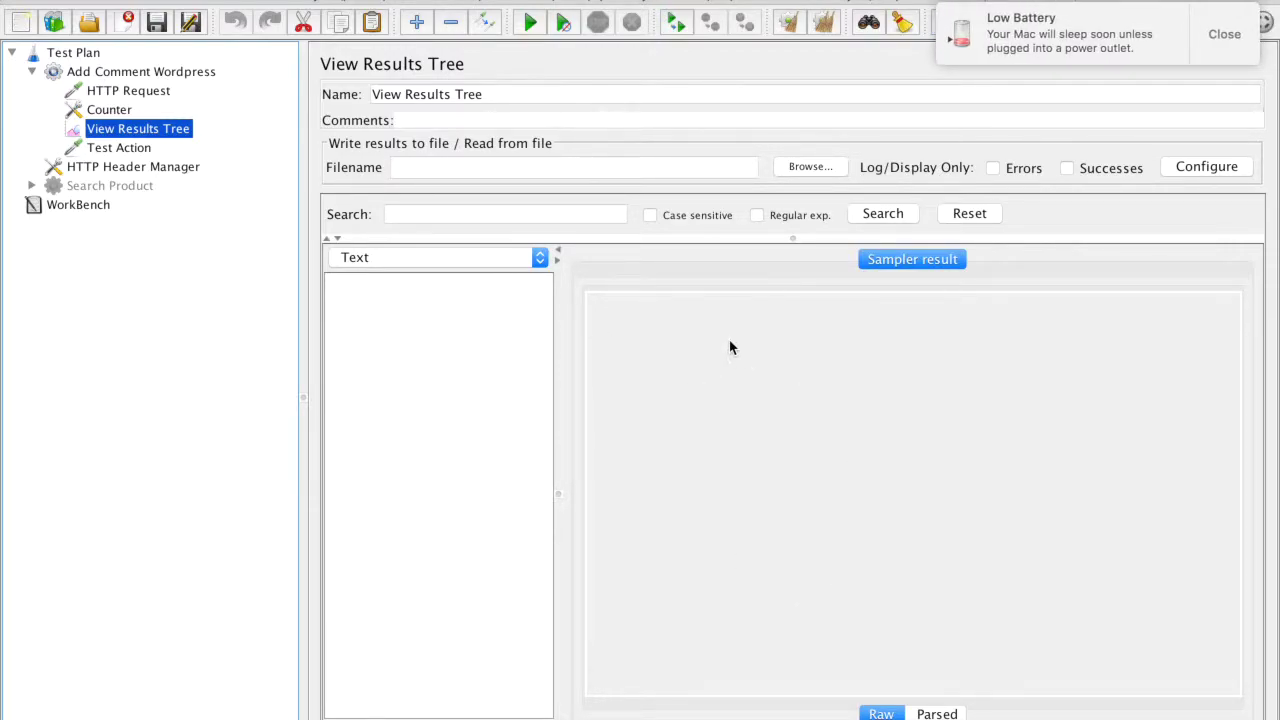
click(1228, 40)
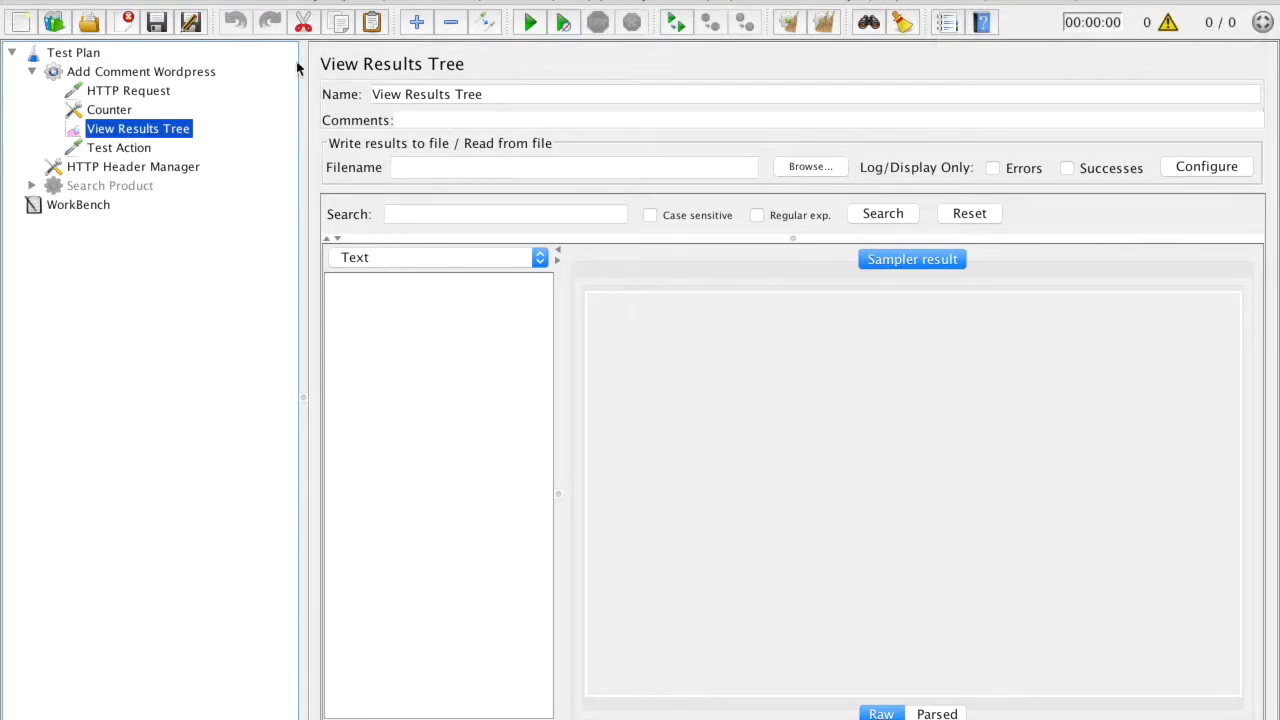
click(112, 150)
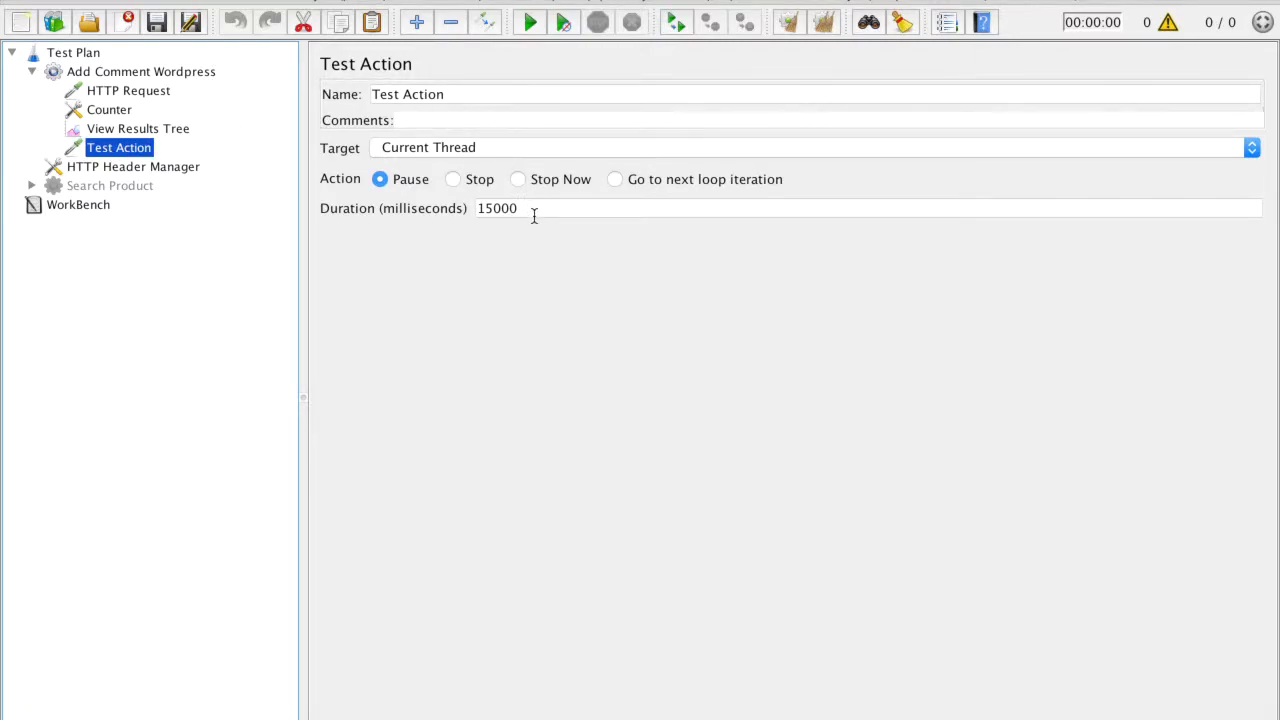
drag(537, 214, 446, 212)
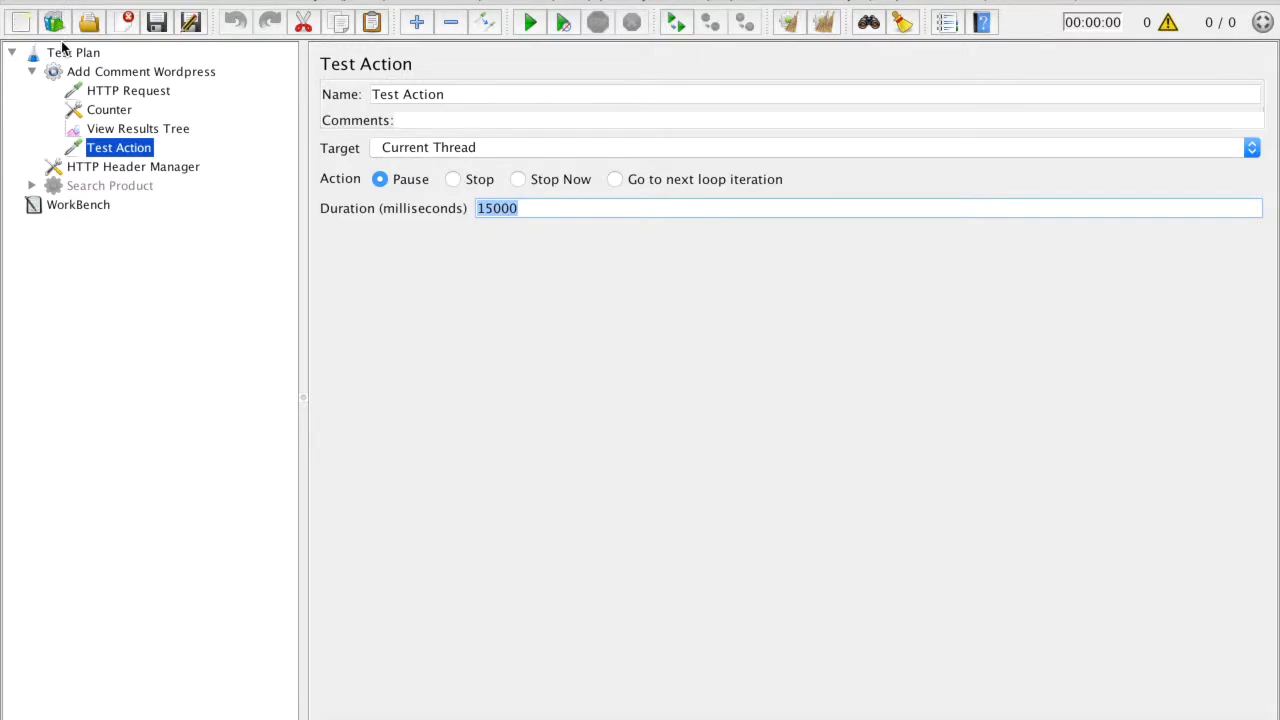
Step: Open the Add Comment plan's View Results Tree and start the Homepage Wordpress test
click(105, 131)
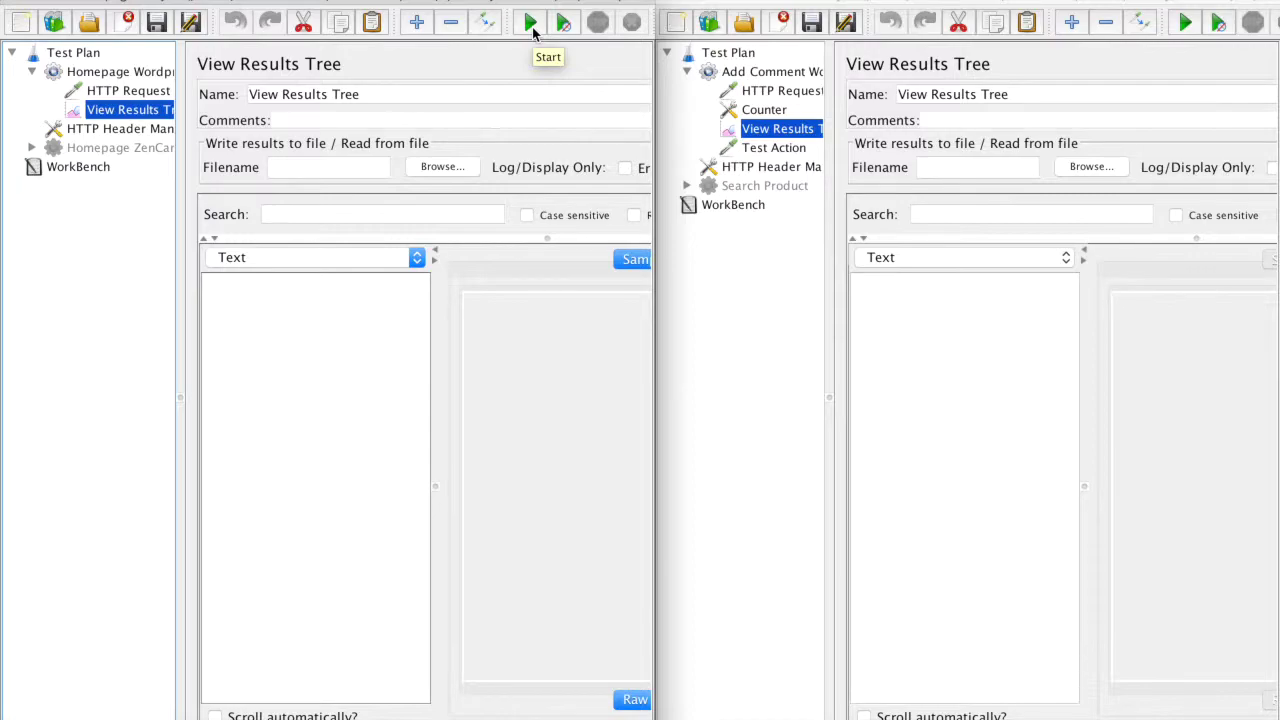
click(532, 27)
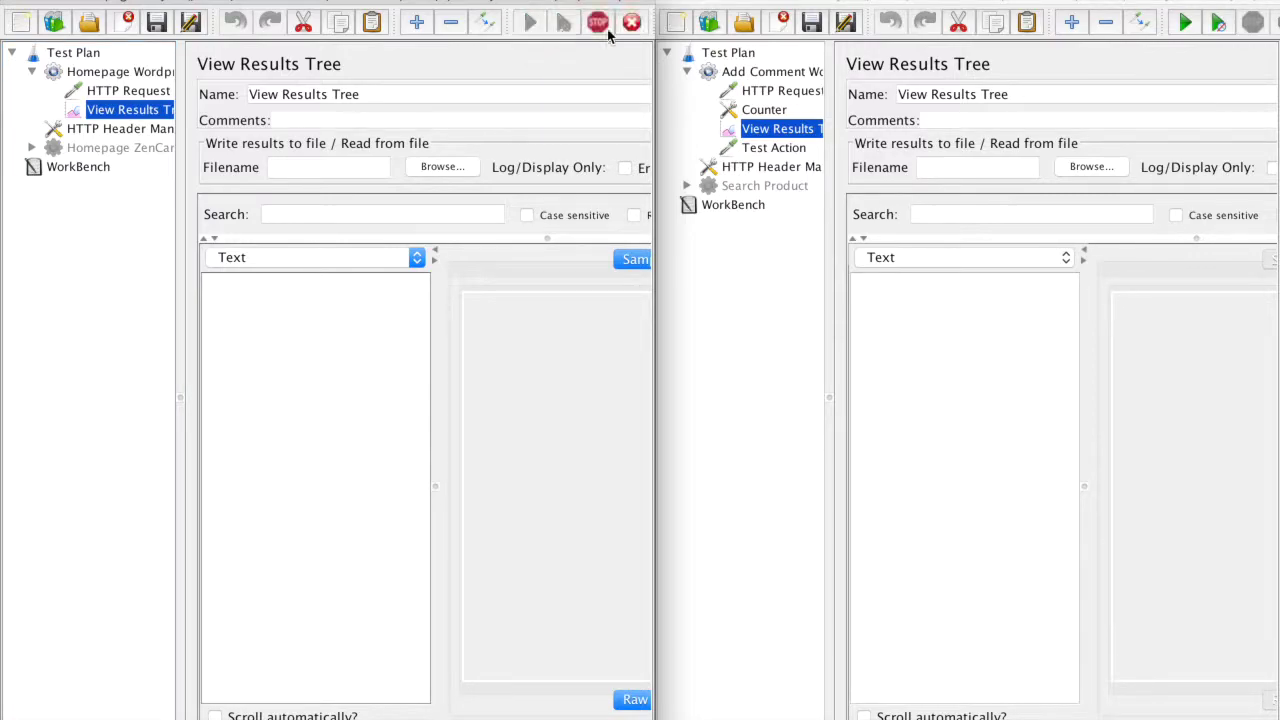
Step: Start the Add Comment Wordpress test and view the sampler result of one Homepage Wordpress request while both plans run
click(1192, 26)
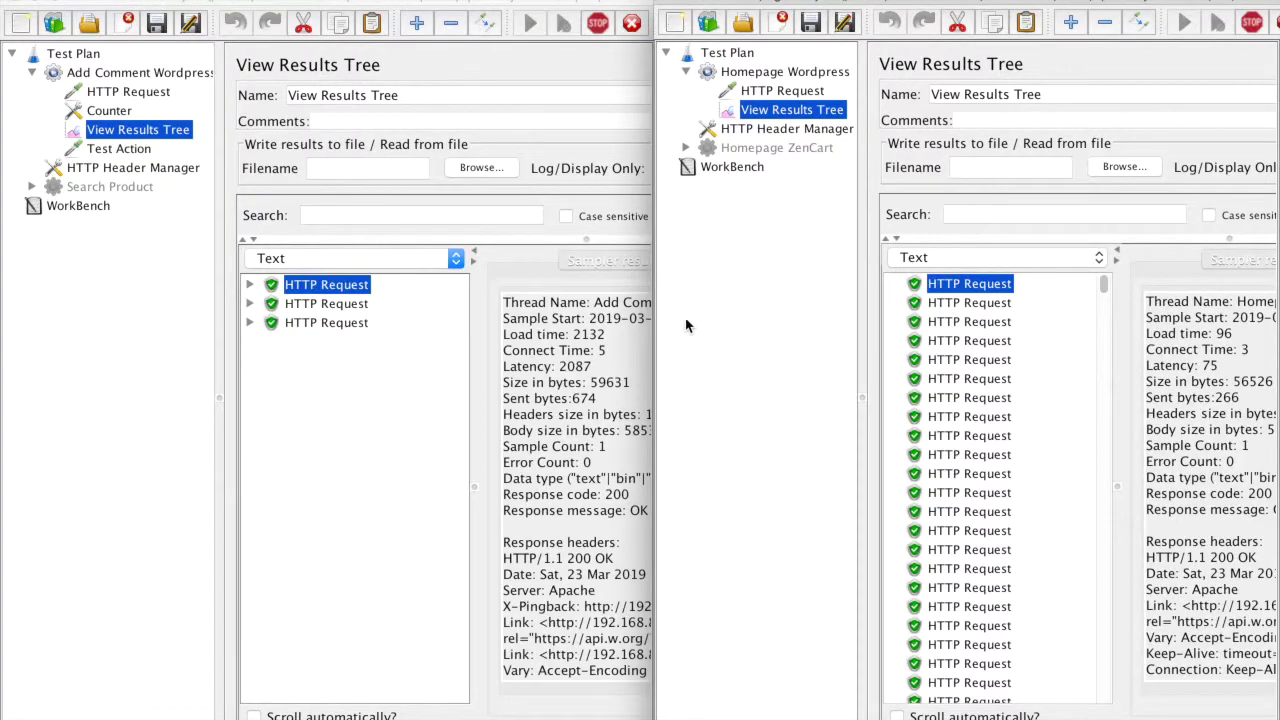
click(968, 417)
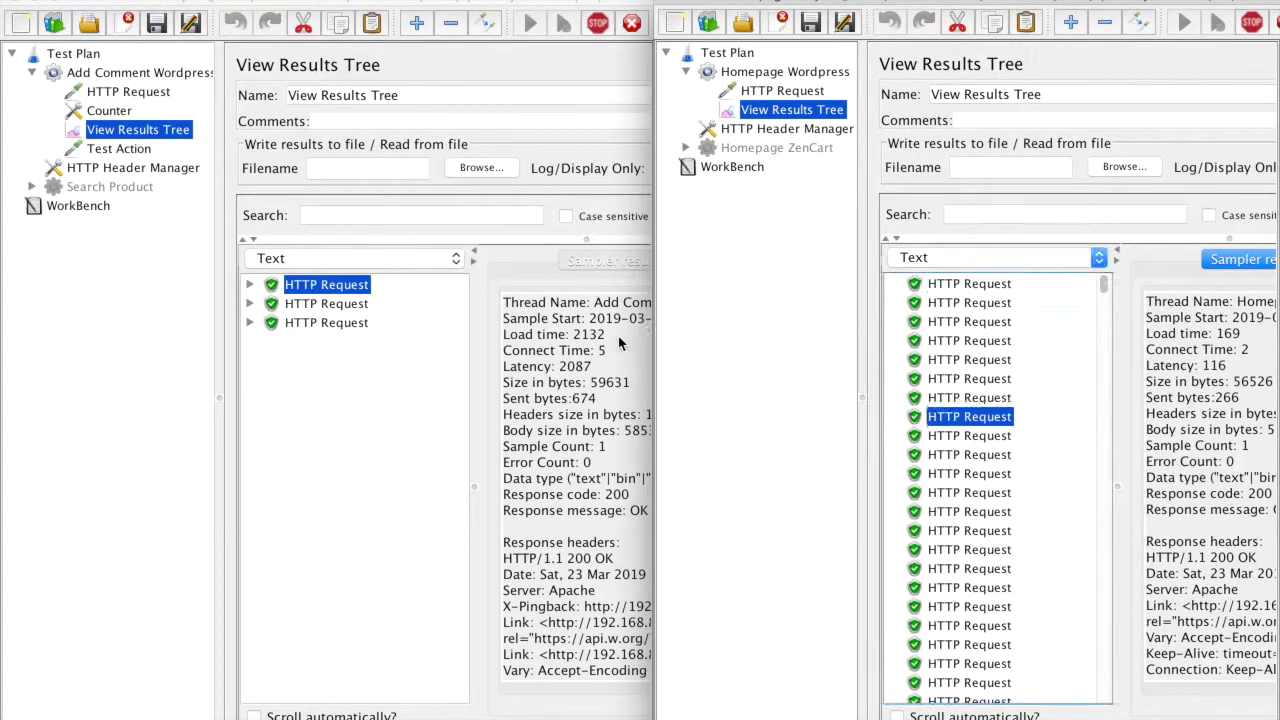
Step: Enlarge the Add Comment plan's window and compare the sampler results of its second and third HTTP requests
click(620, 342)
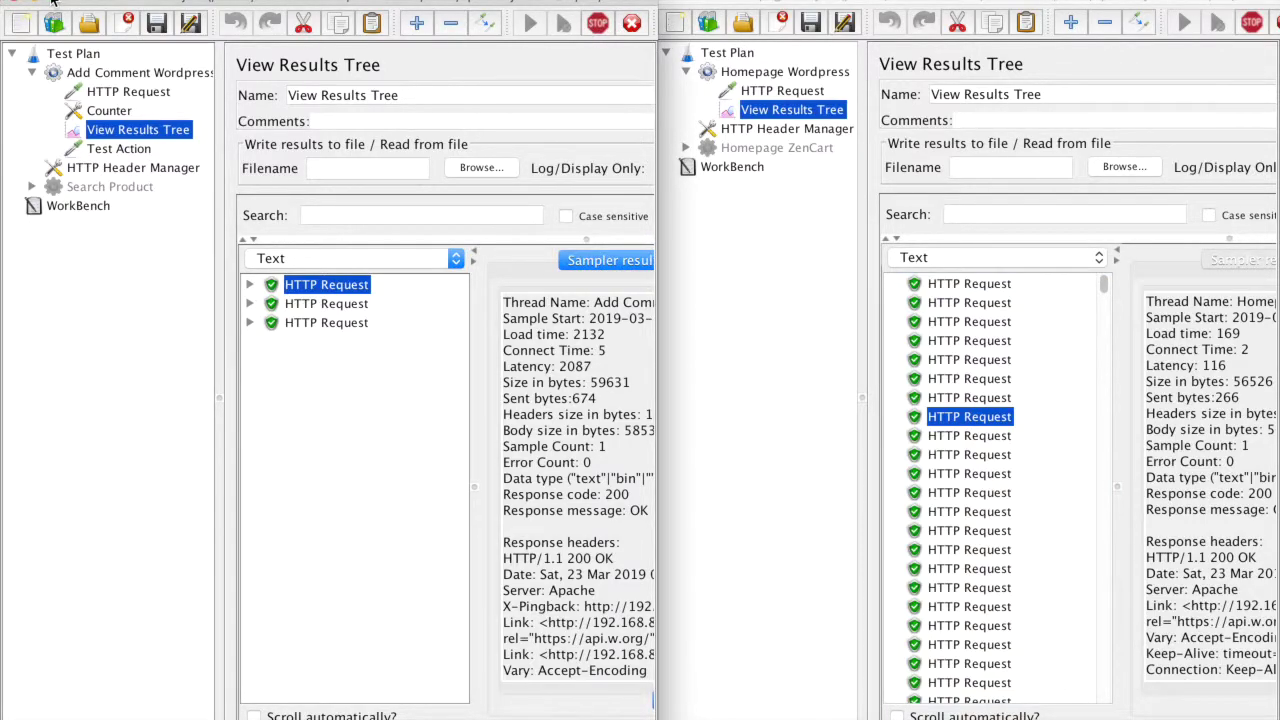
click(55, 4)
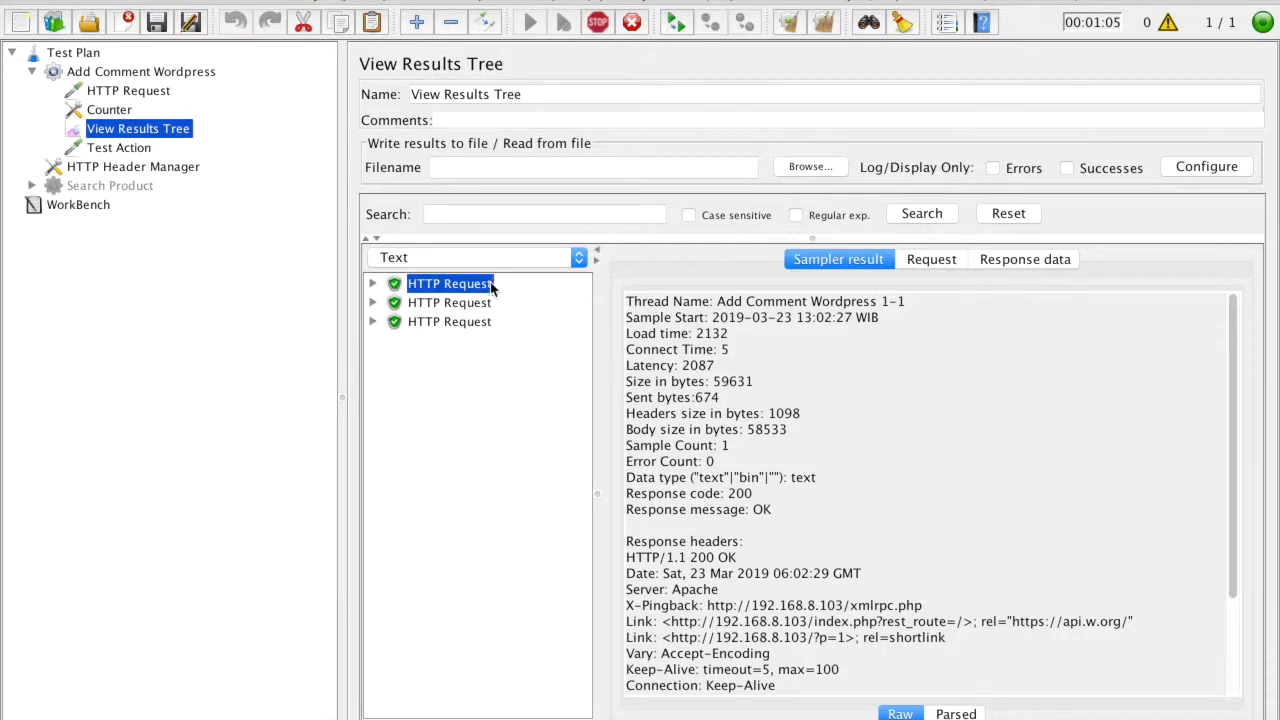
click(471, 306)
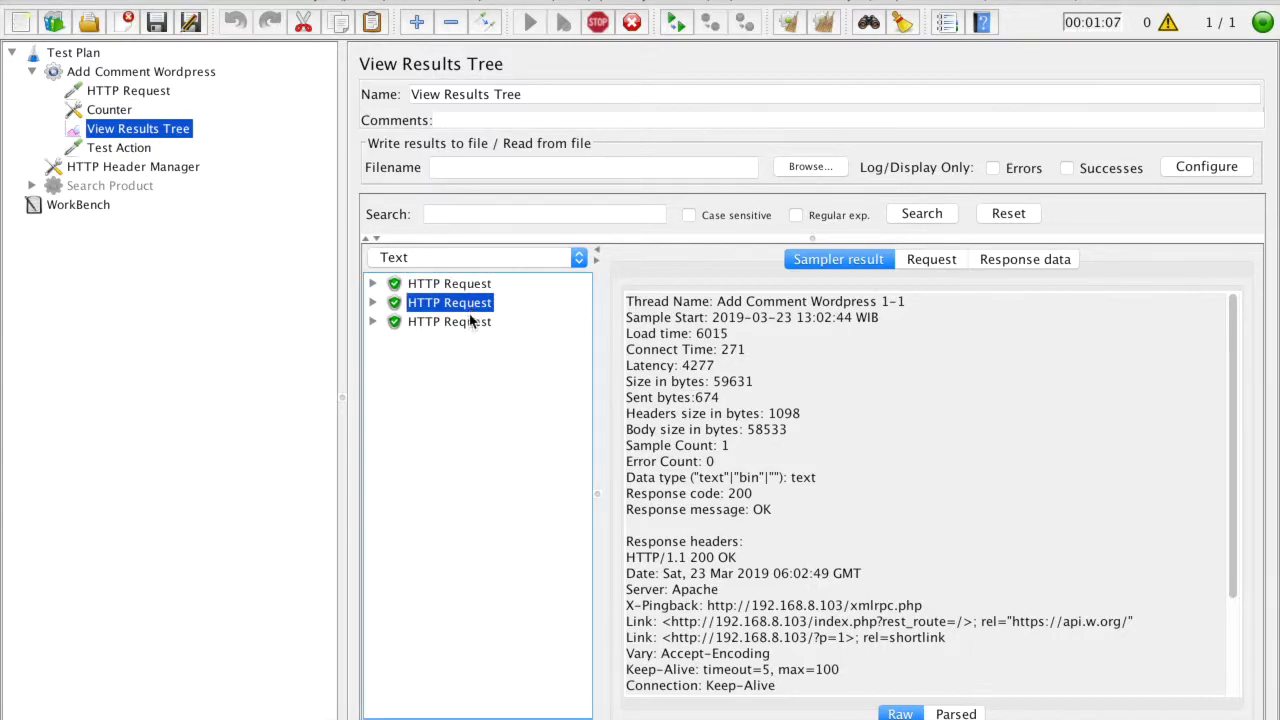
click(465, 323)
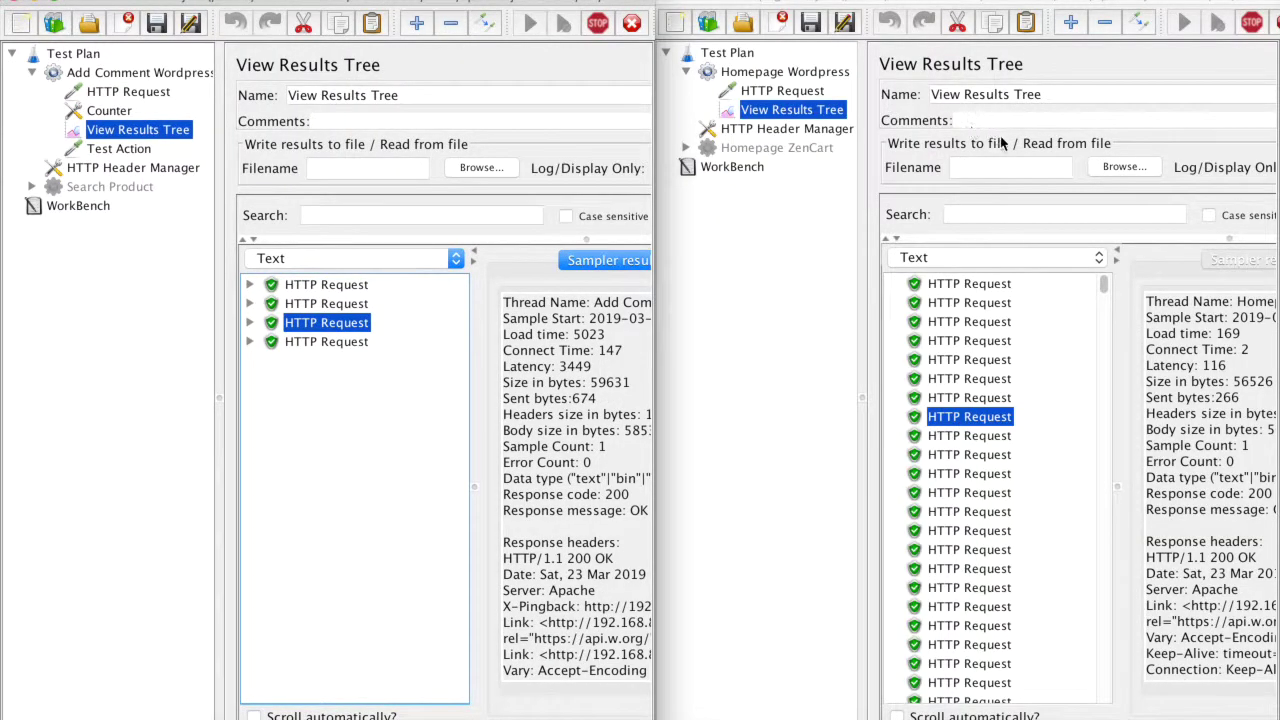
Step: Enlarge the Homepage Wordpress plan's window and compare the sampler results of an early request and the last one in the results tree
click(937, 257)
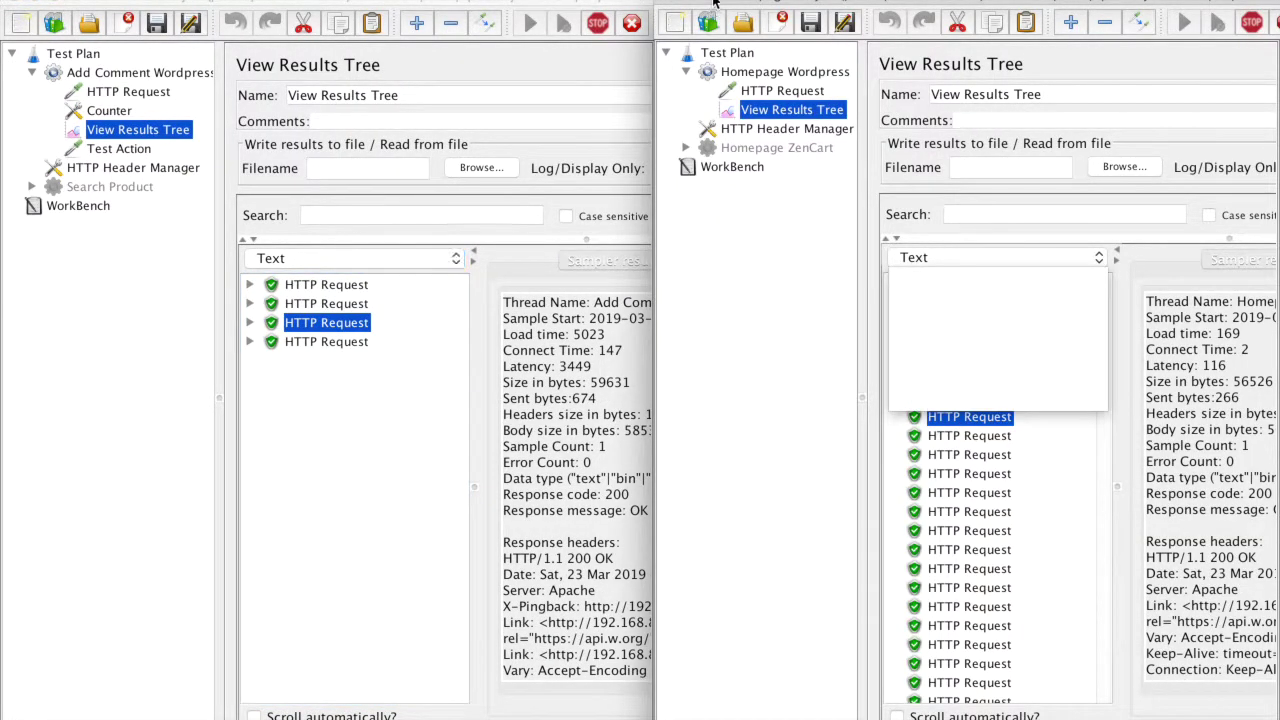
drag(726, 3, 708, 3)
double_click(708, 3)
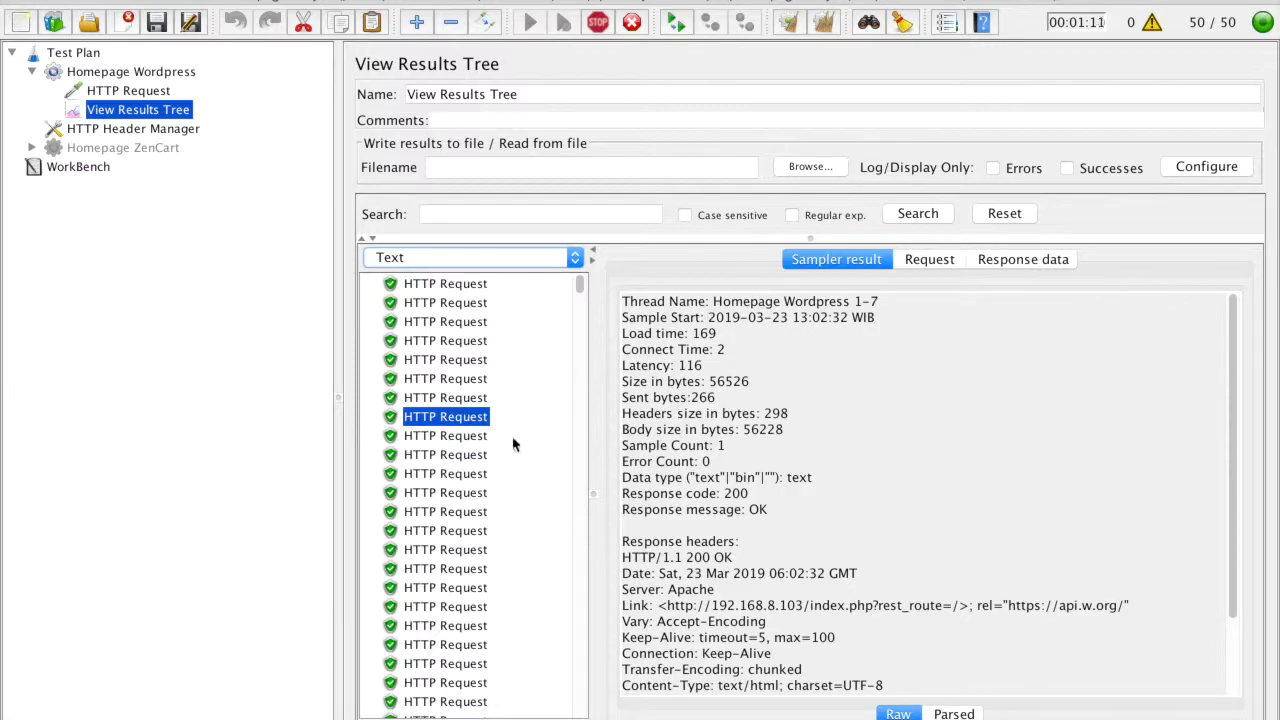
click(470, 492)
drag(582, 289, 547, 718)
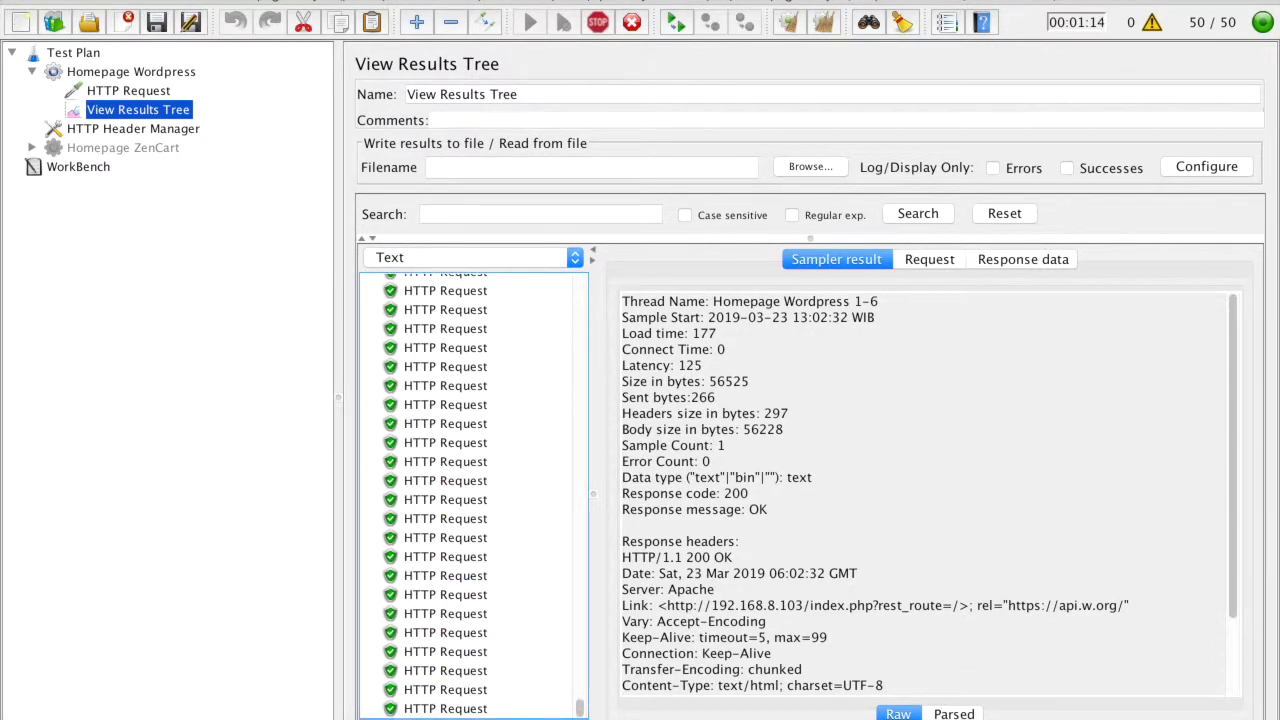
click(476, 710)
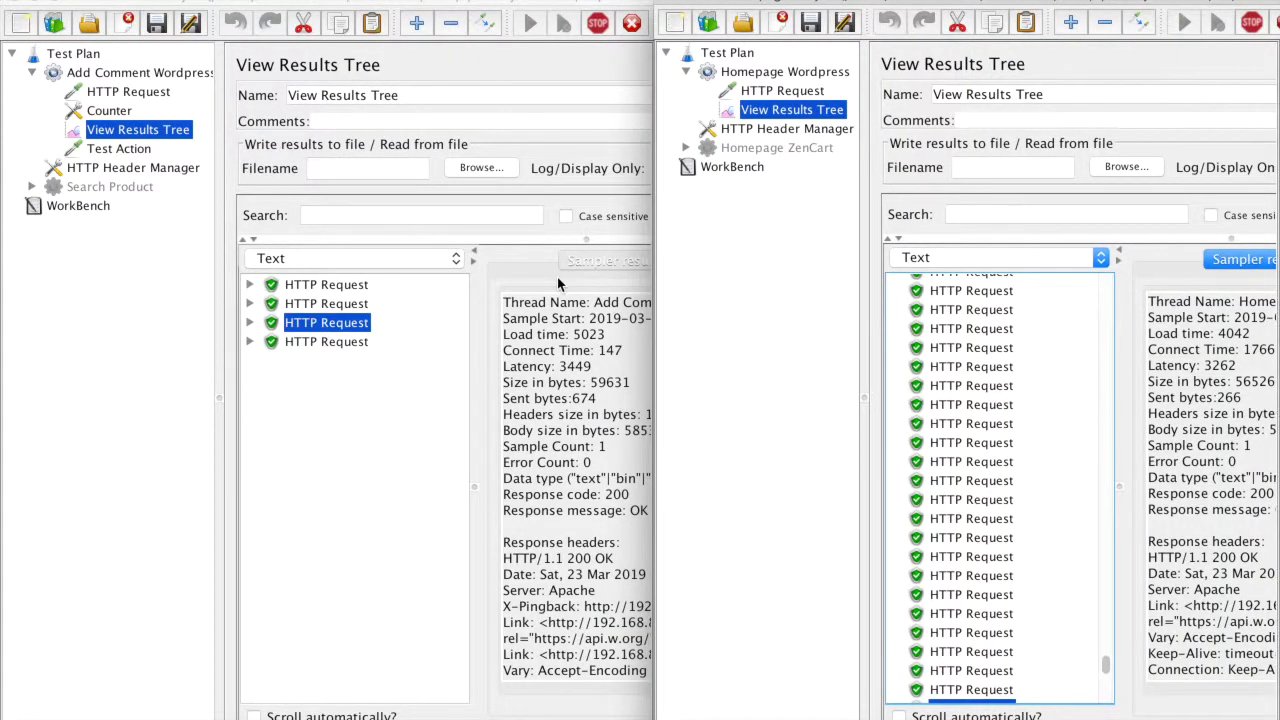
Step: Switch to the Chrome browser to check the server's resource usage on the Webmin dashboard
key(super+Tab)
key(super+Tab)
key(super+Tab)
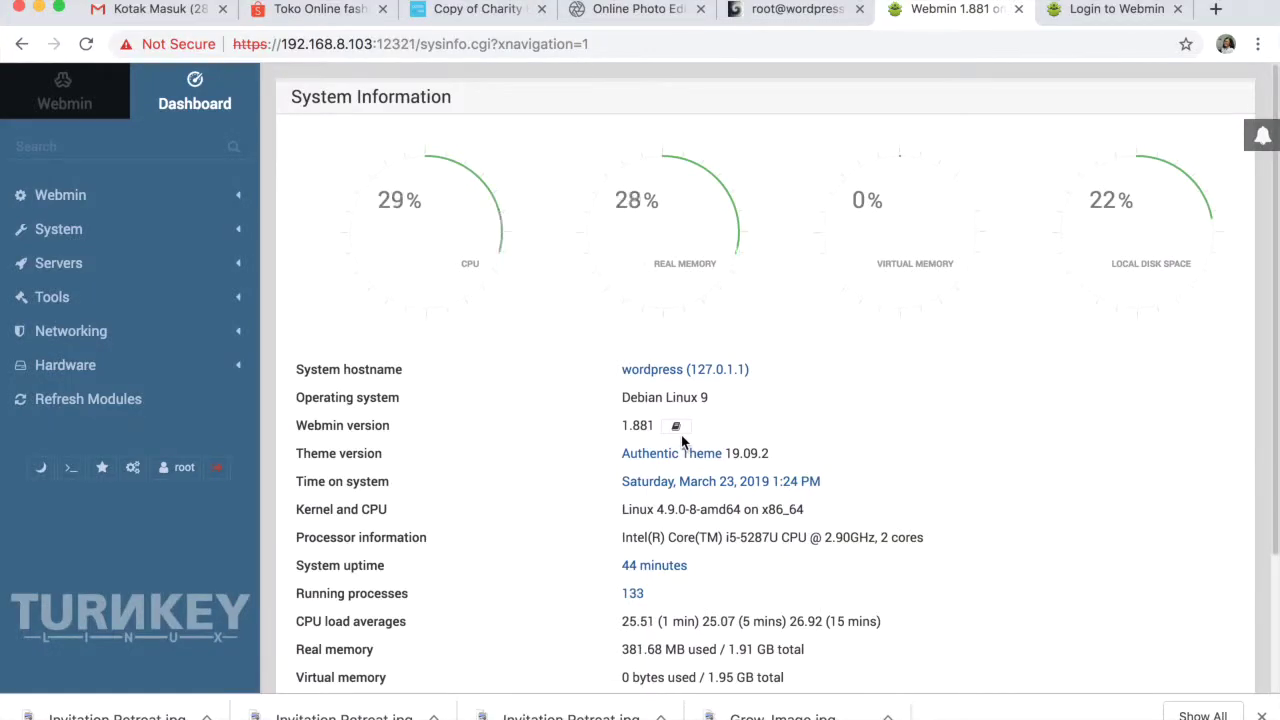